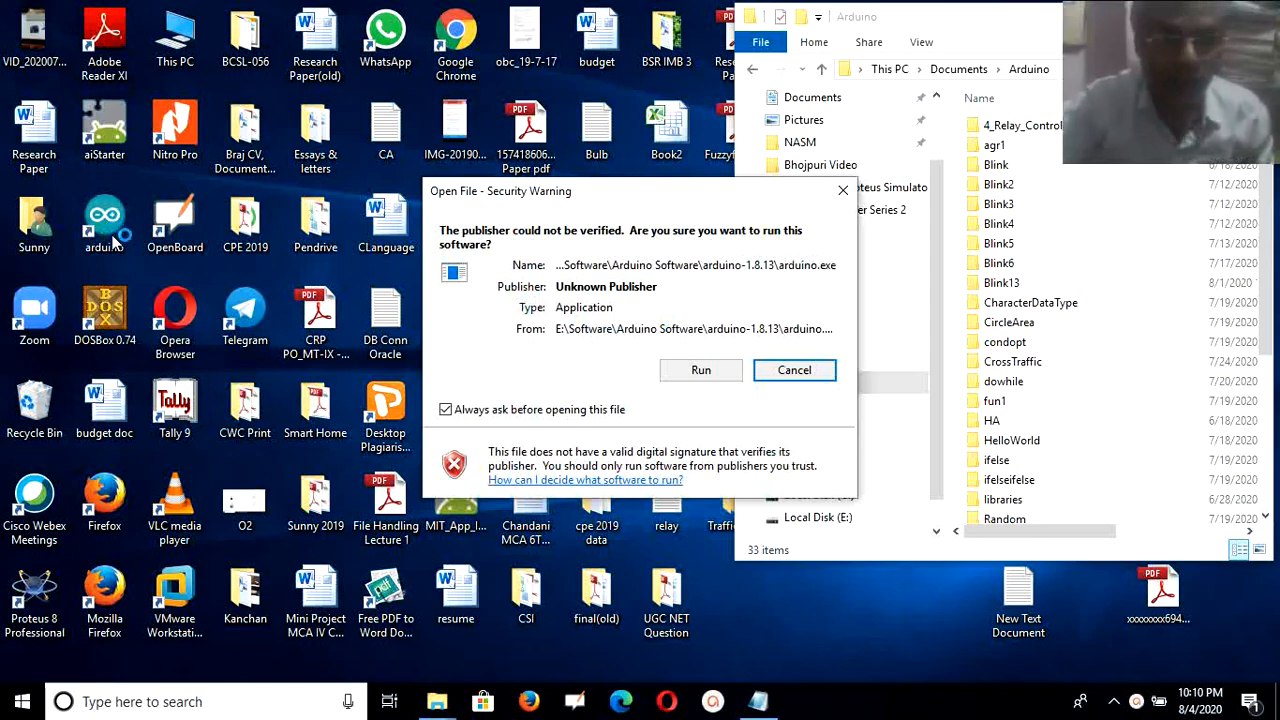
Step: Allow the Arduino IDE to run and delete all the default code from the new sketch
left_click(701, 371)
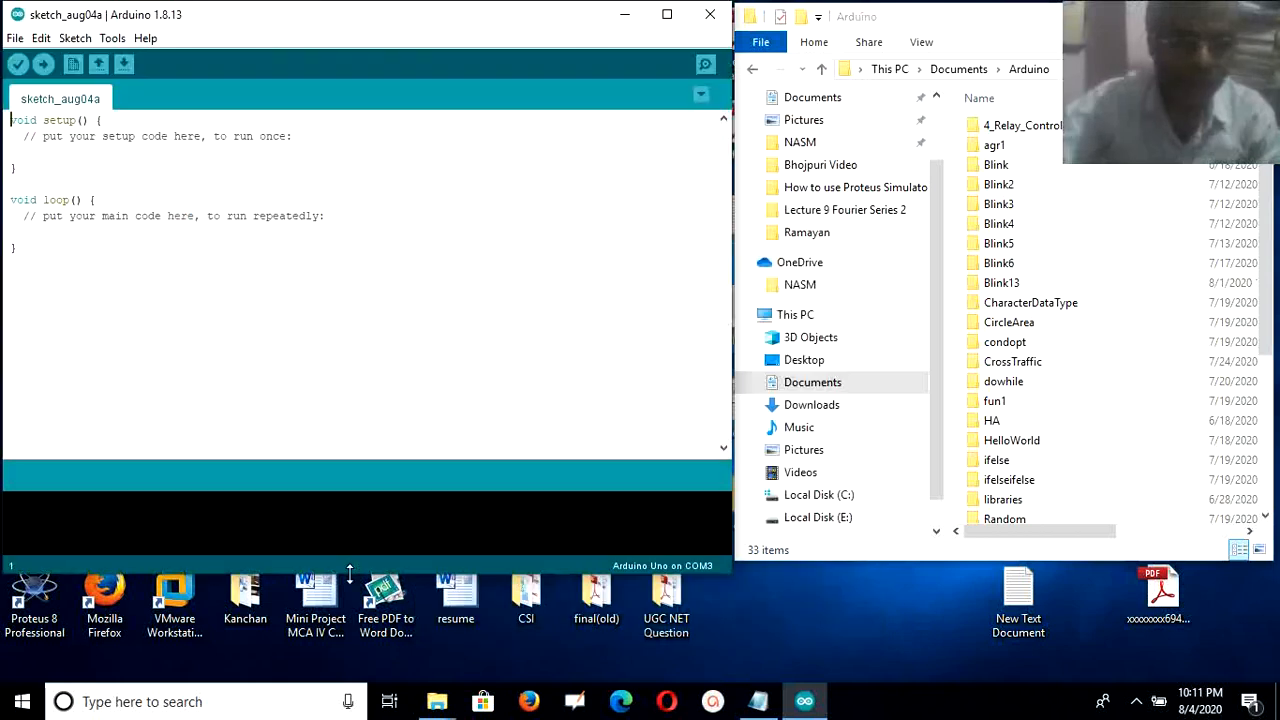
left_click_drag(350, 570, 364, 552)
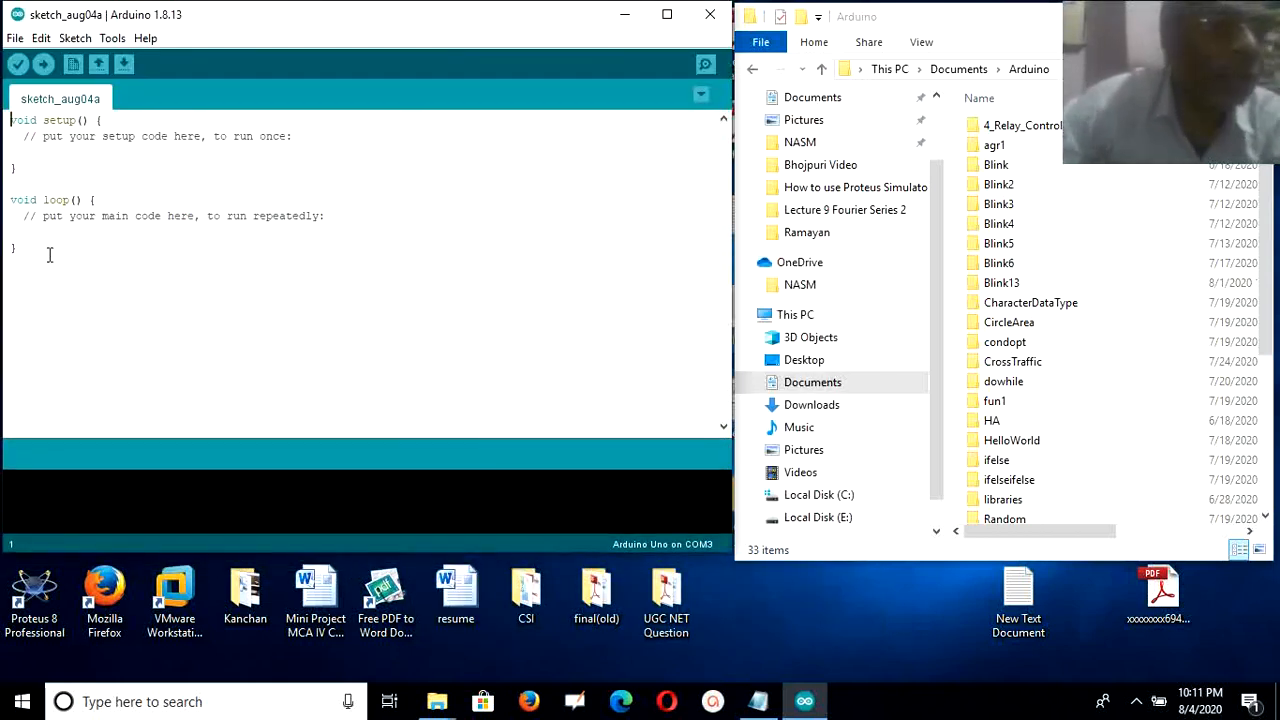
left_click_drag(12, 119, 195, 274)
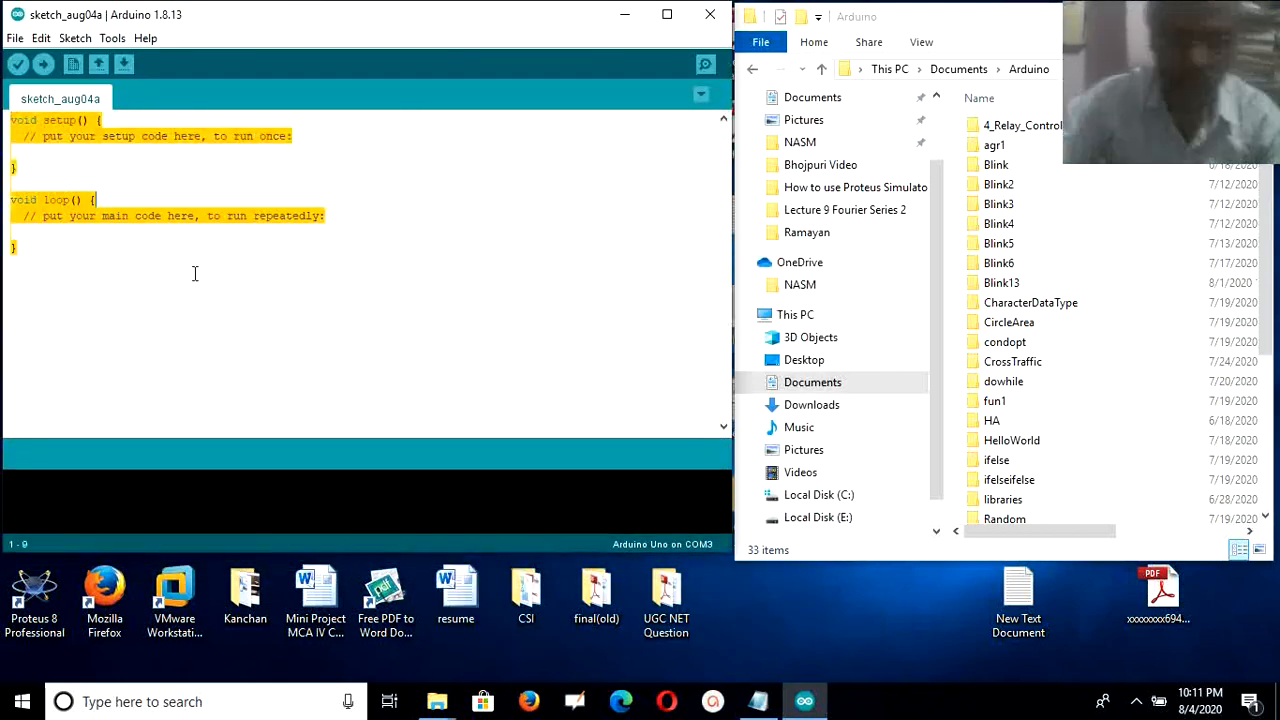
key("Delete")
Step: Copy the setup and loop code that blinks pin 13 from the Notepad document and paste it into the empty Arduino sketch
key("alt+Tab")
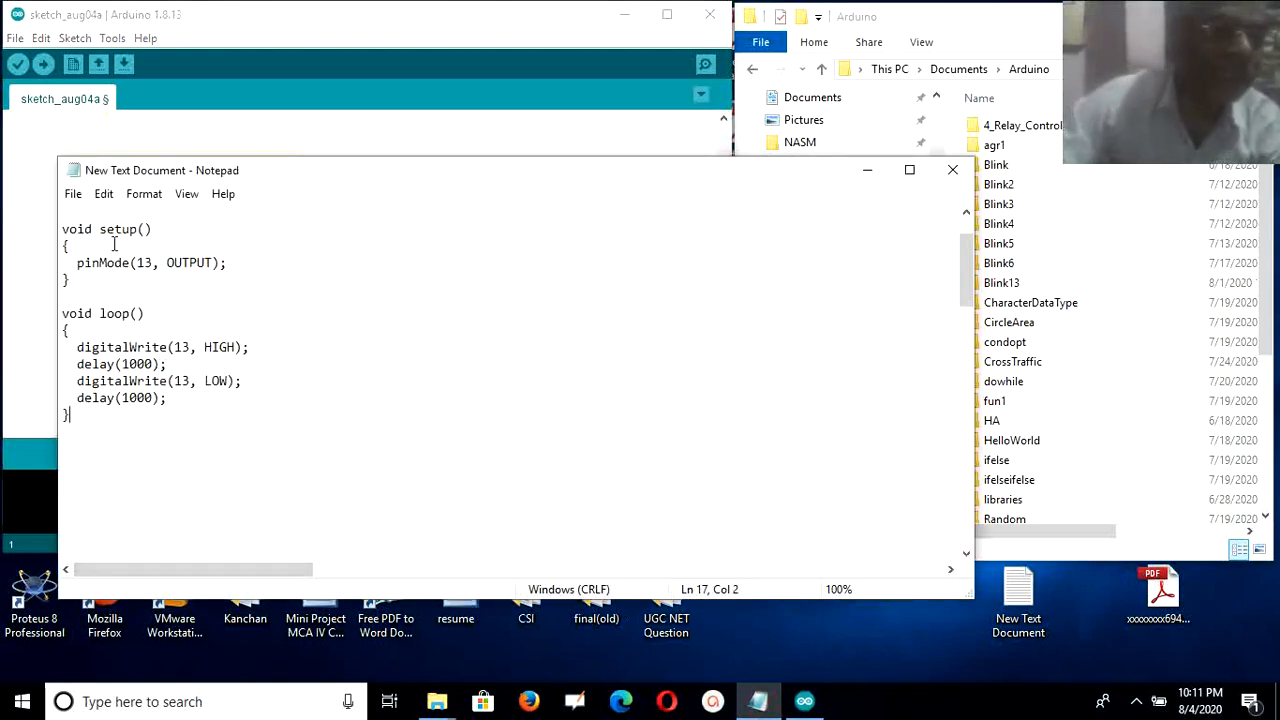
left_click_drag(62, 229, 197, 428)
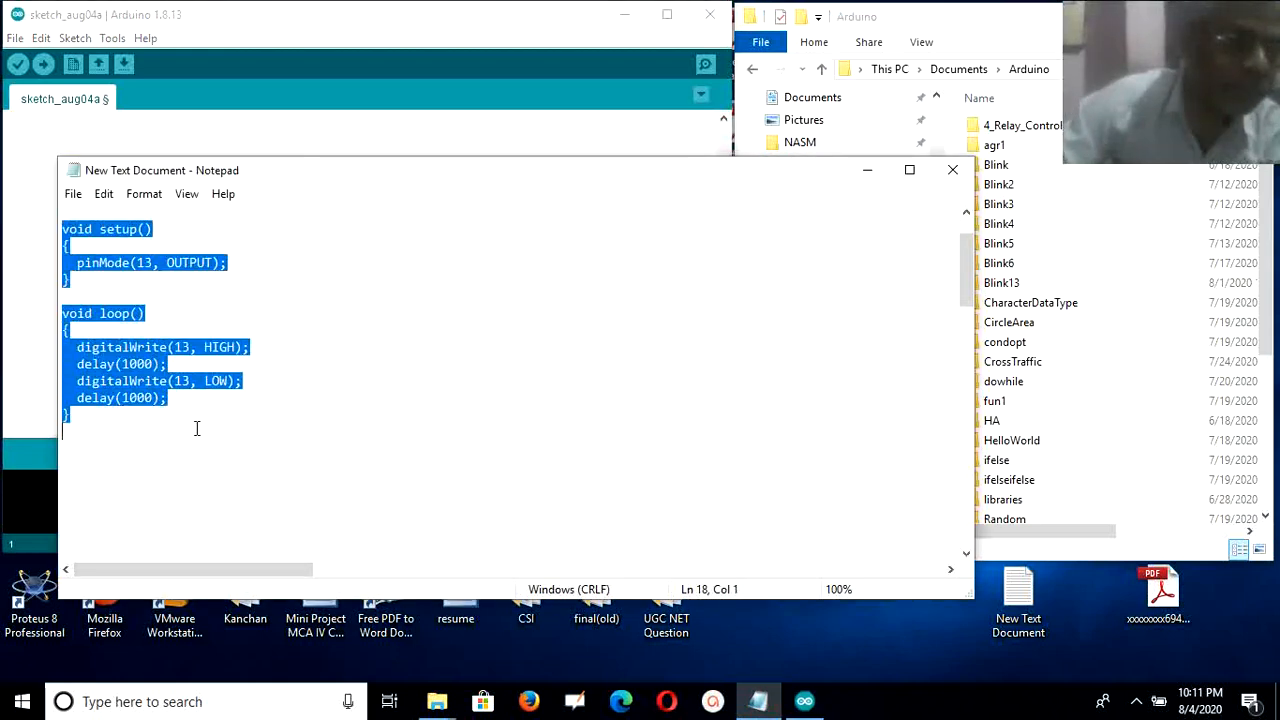
right_click(103, 357)
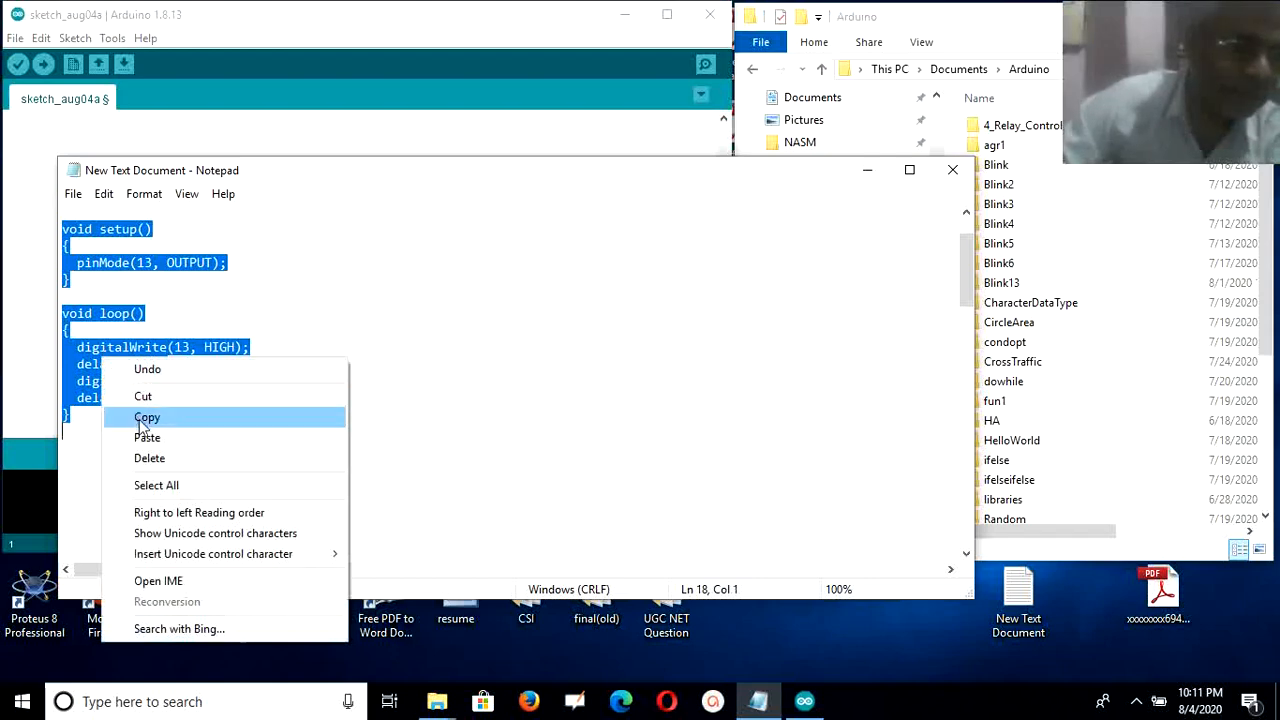
left_click(146, 418)
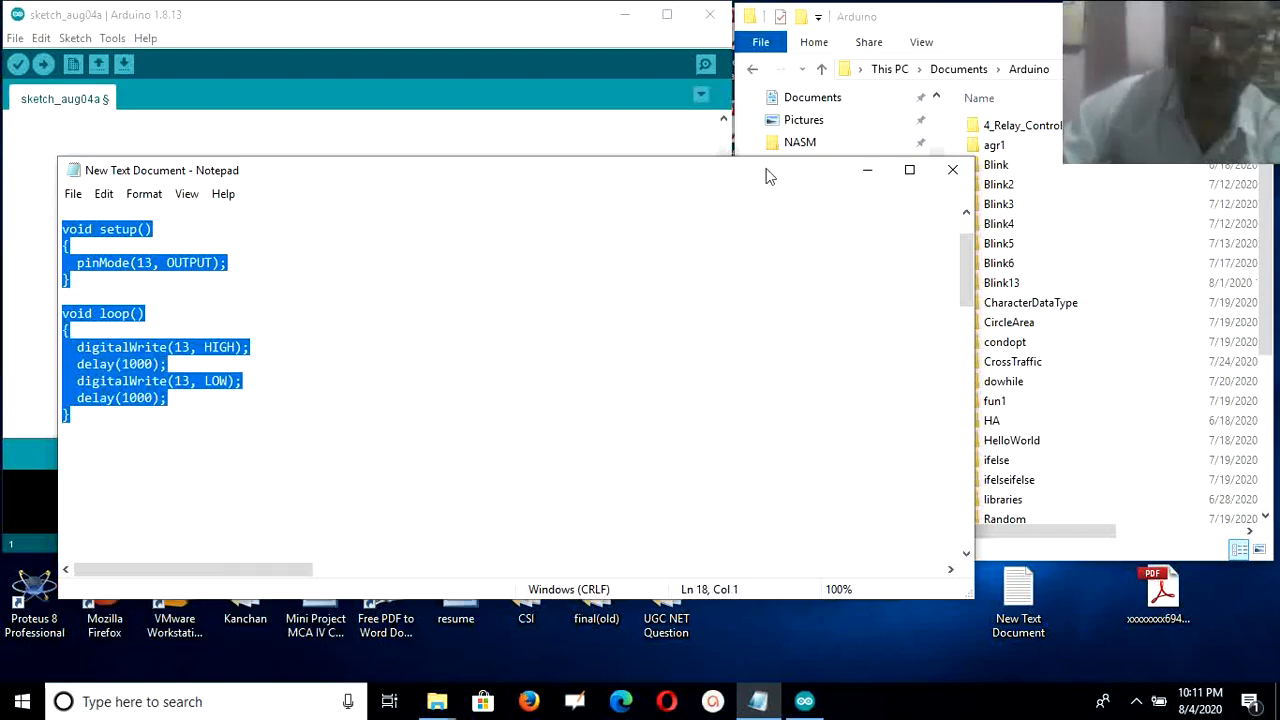
left_click(952, 169)
left_click(600, 366)
key("ctrl+v")
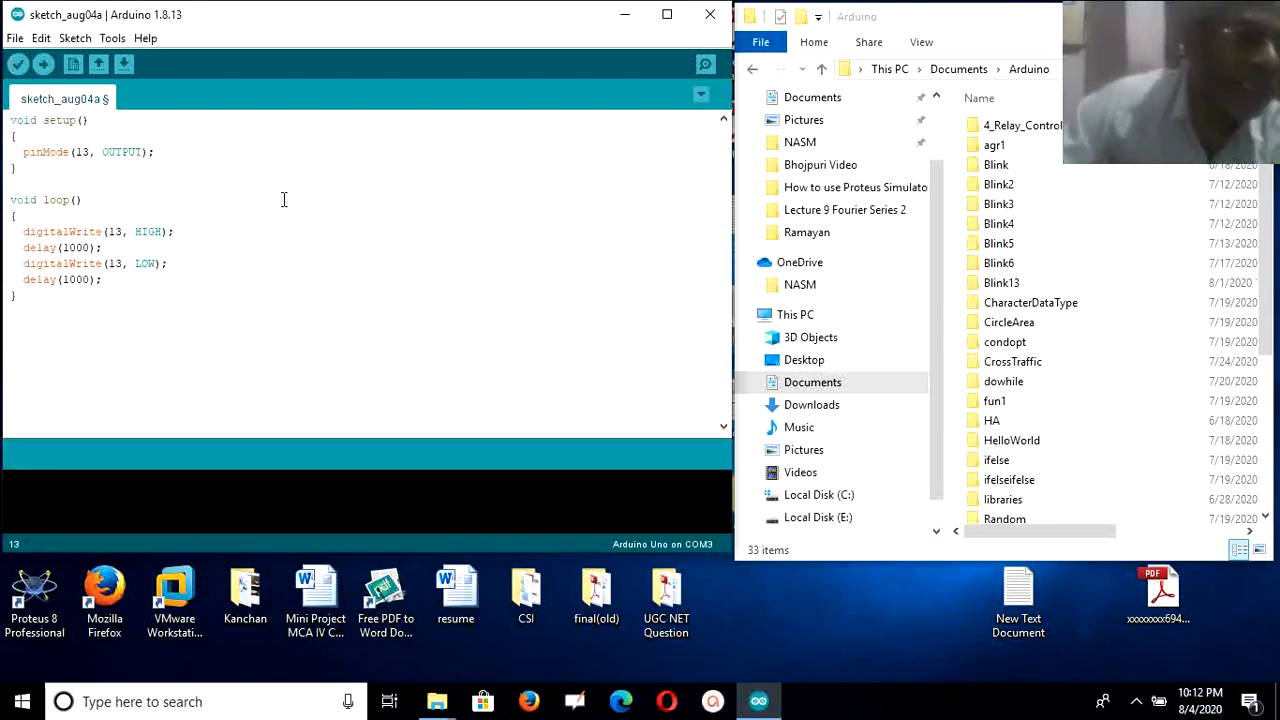
Step: Save the sketch as BlinkLED in the Arduino folder and open the new BlinkLED folder in File Explorer
left_click(15, 38)
left_click(45, 184)
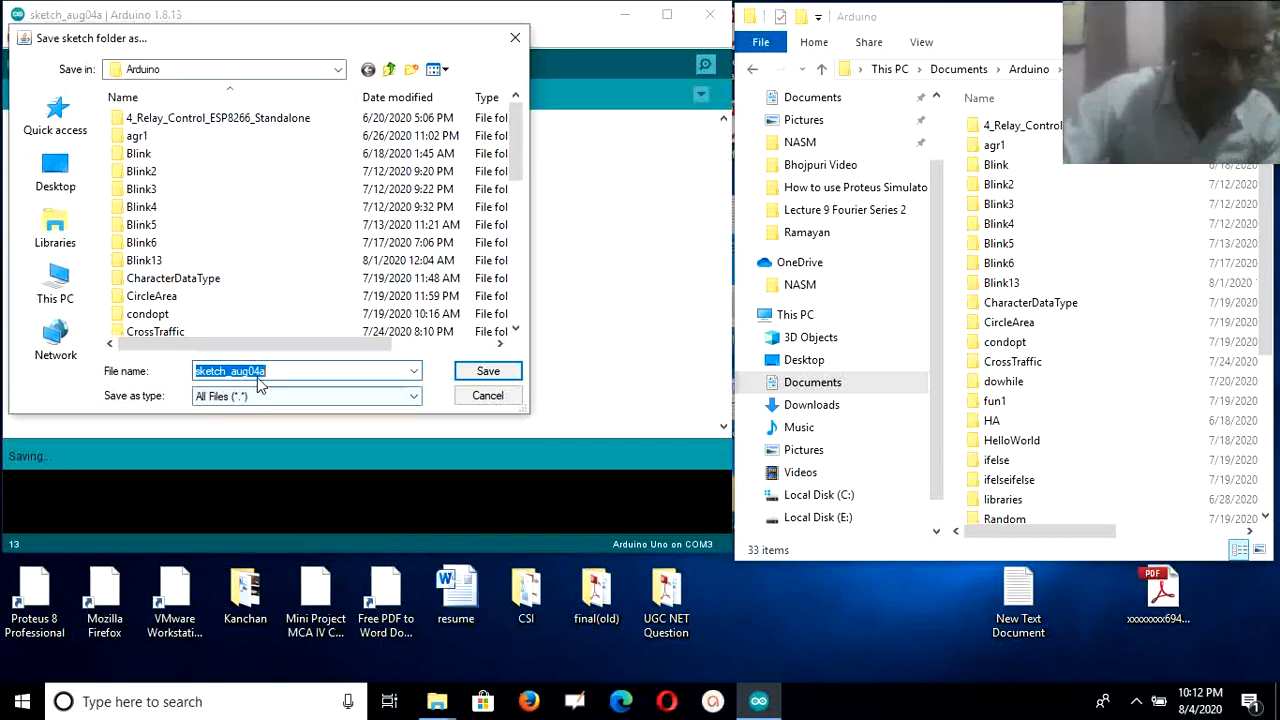
type("Blink")
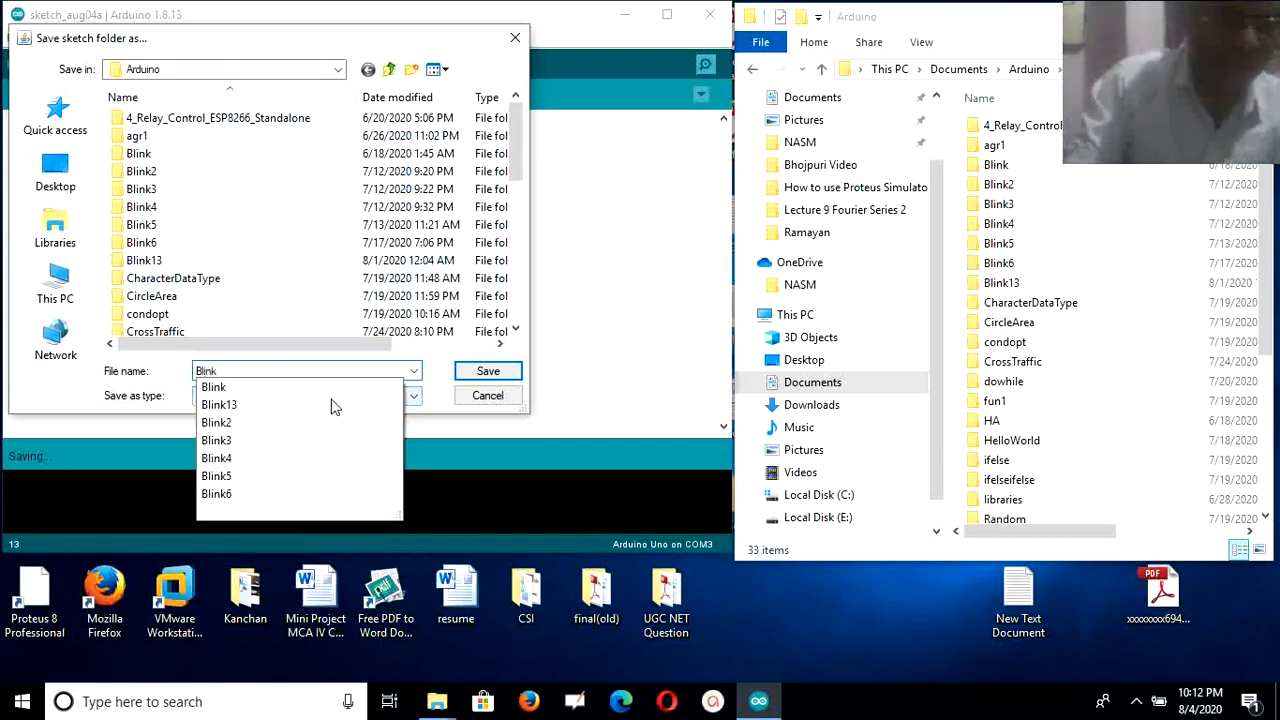
type("LED")
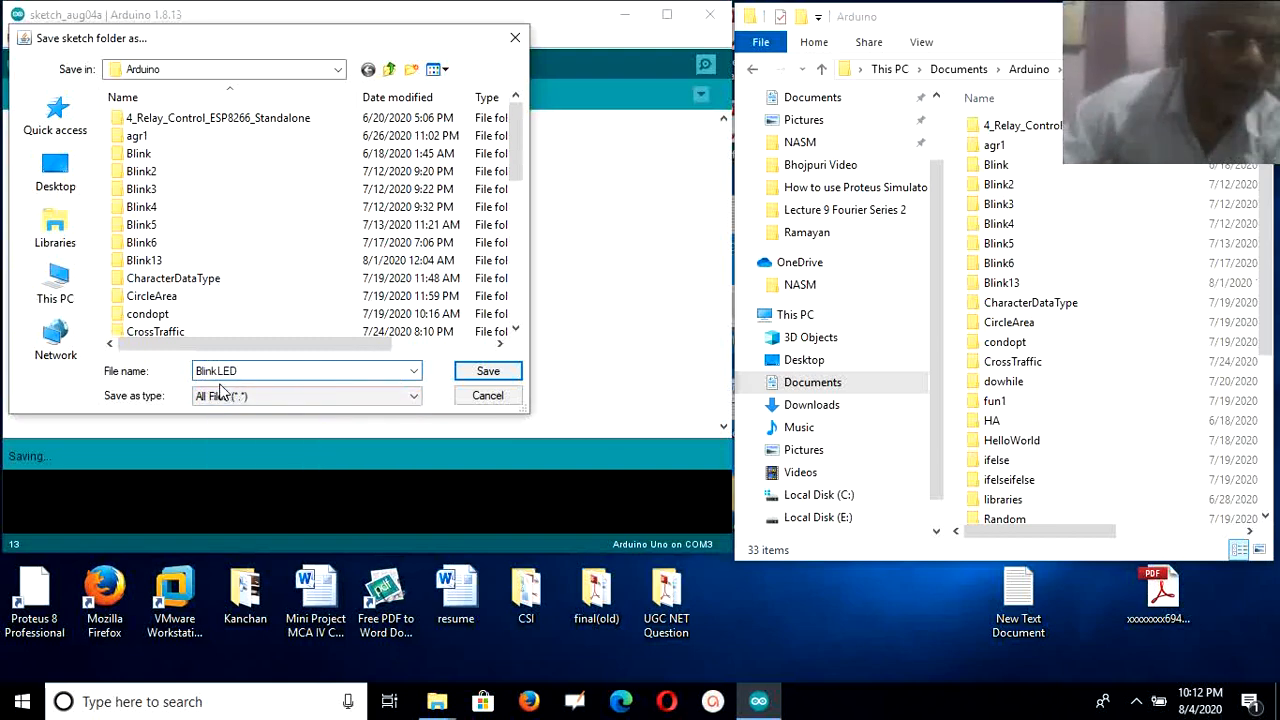
left_click(485, 373)
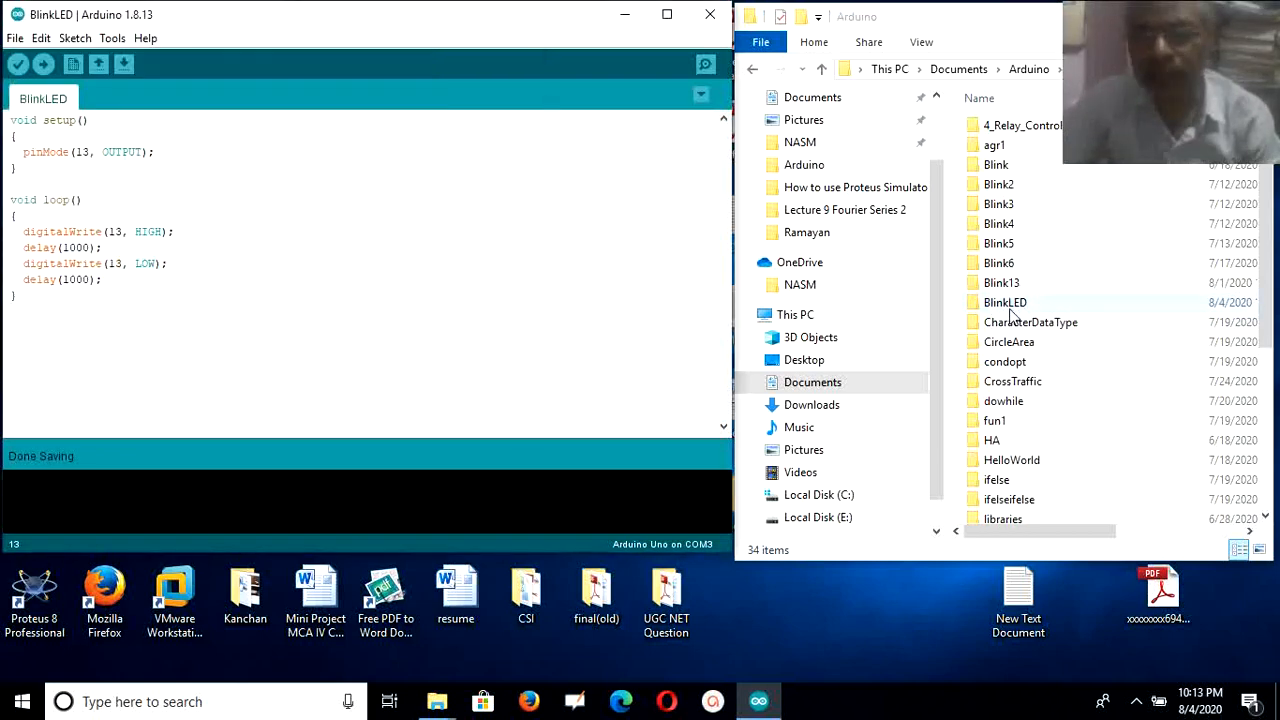
double_click(1030, 300)
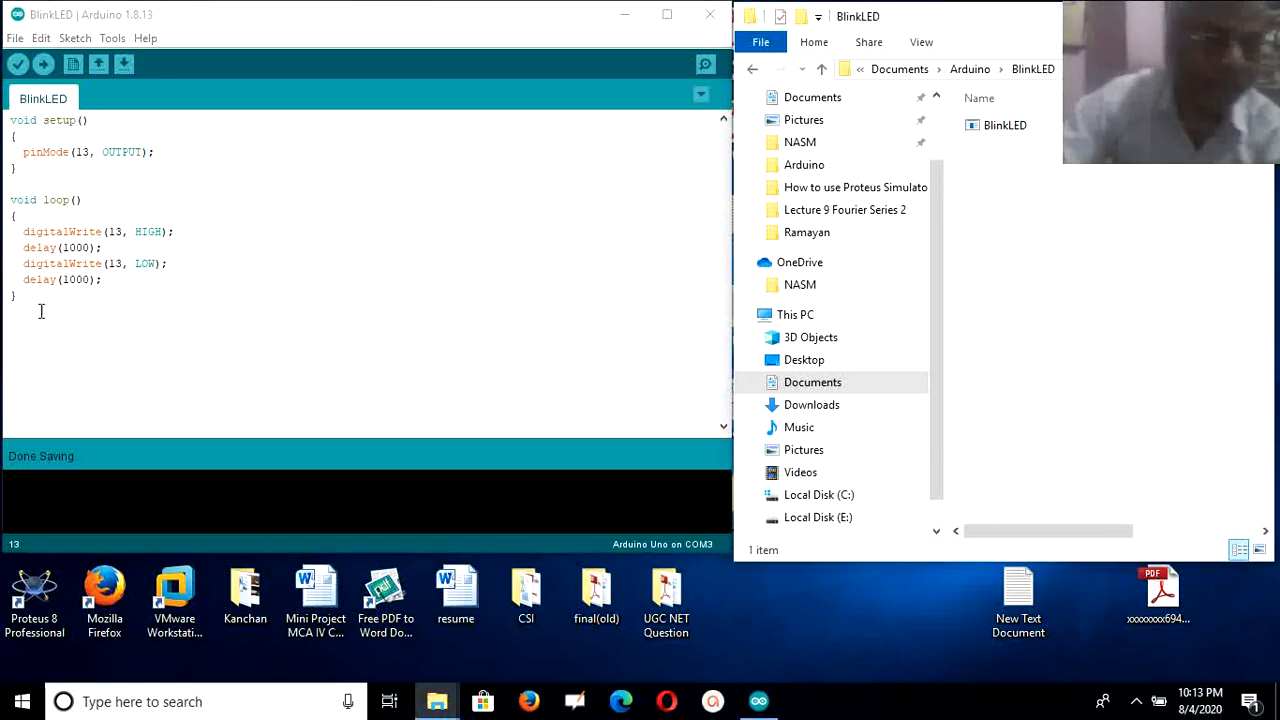
Step: Verify the BlinkLED sketch and export its compiled binary
left_click(18, 66)
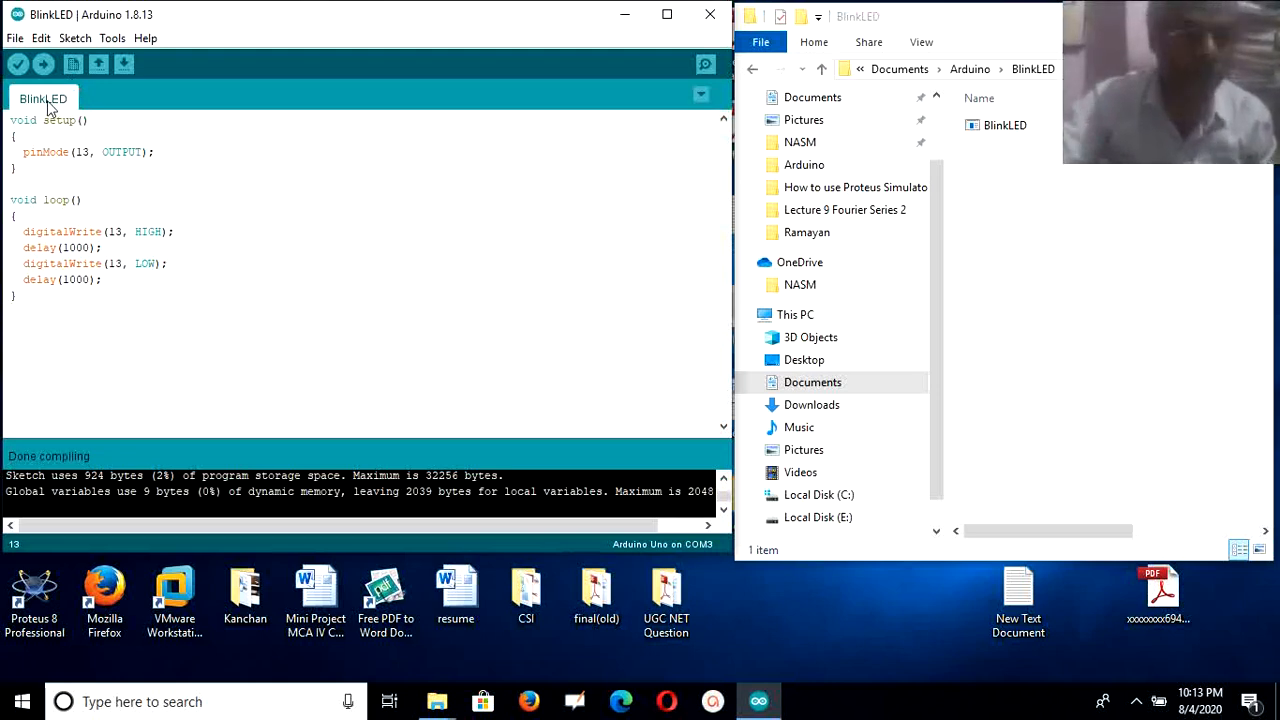
left_click(84, 42)
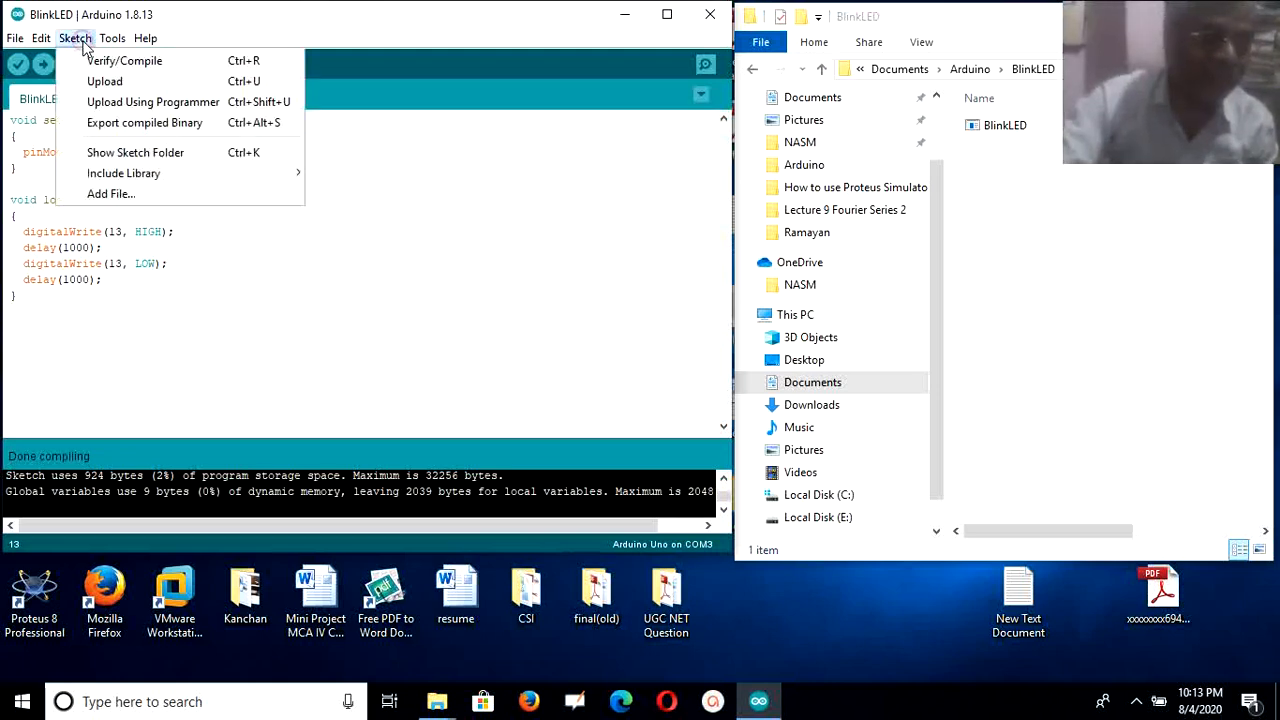
left_click(160, 123)
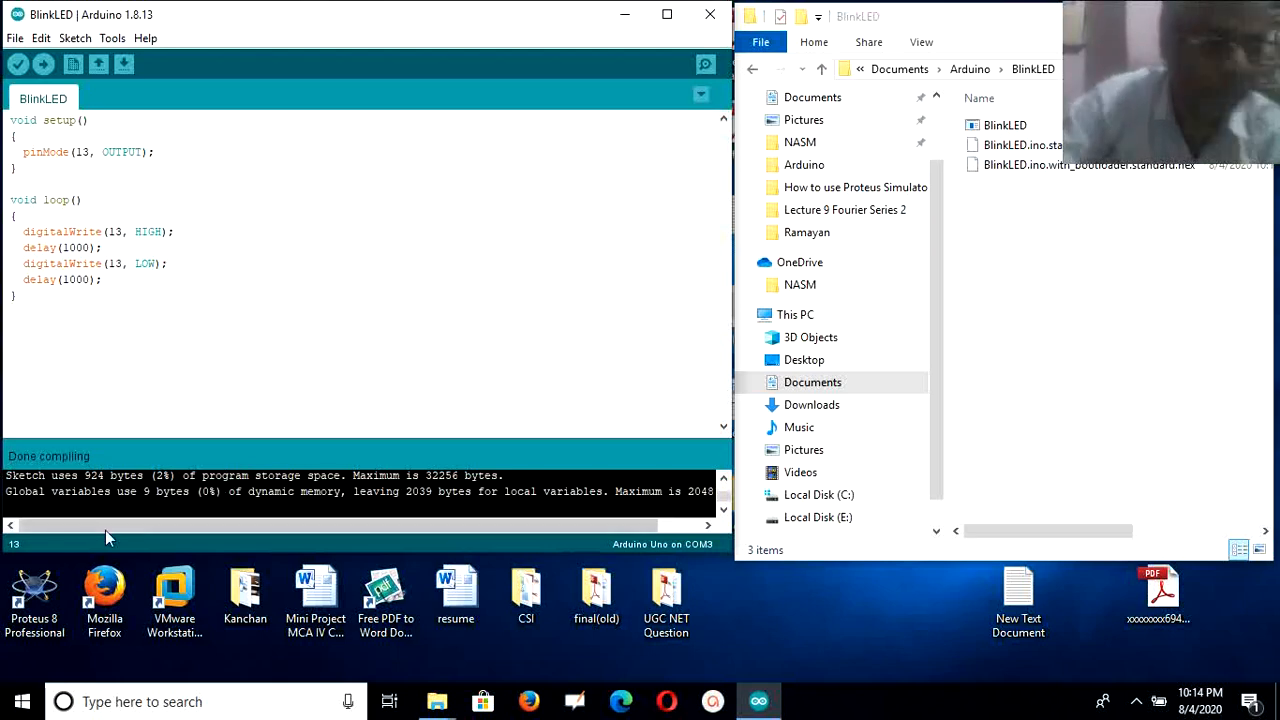
Step: Open a blank schematic in Proteus 8 Professional and add SIMULINO UNO to the device list using the keyword "arduino"
double_click(43, 621)
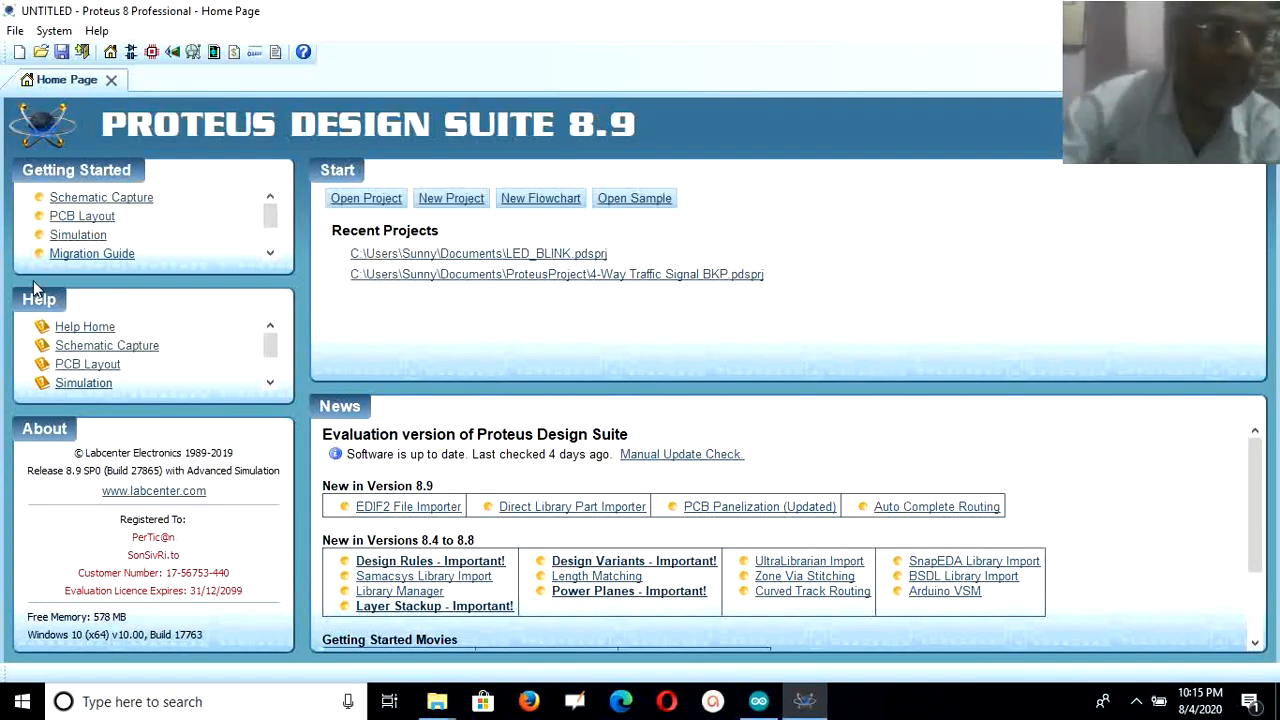
left_click(131, 53)
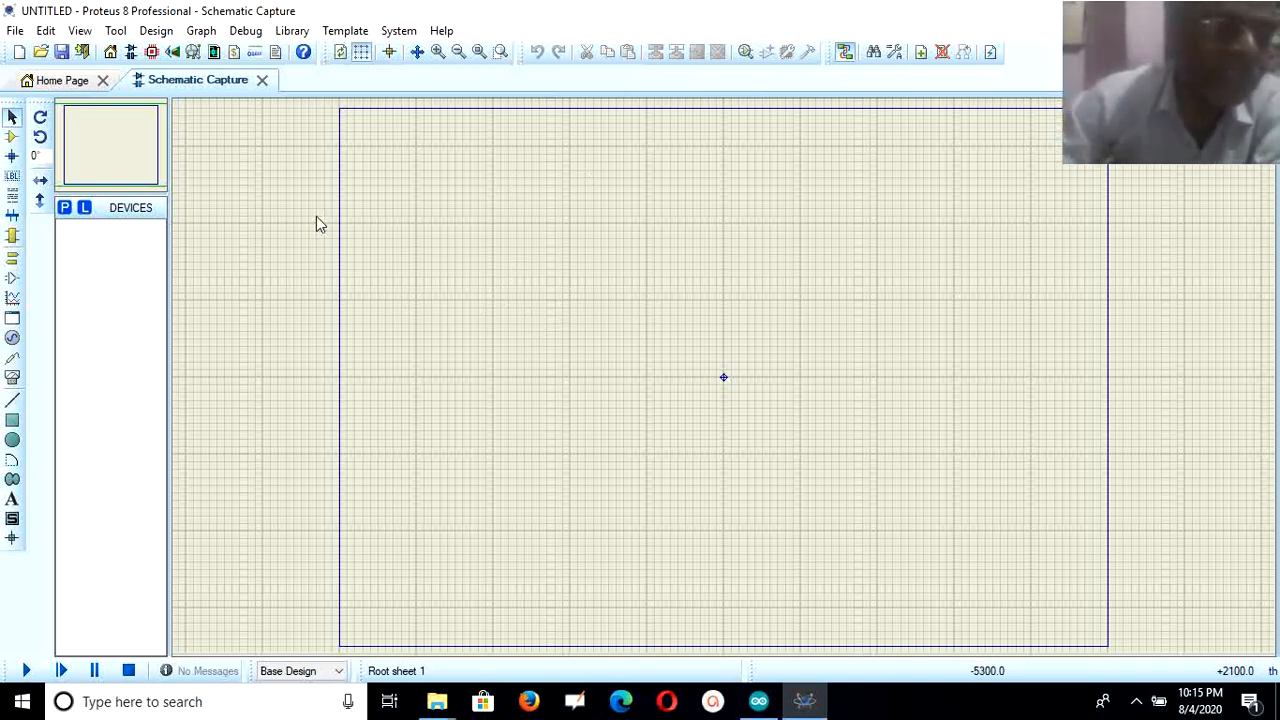
left_click(12, 140)
left_click(64, 208)
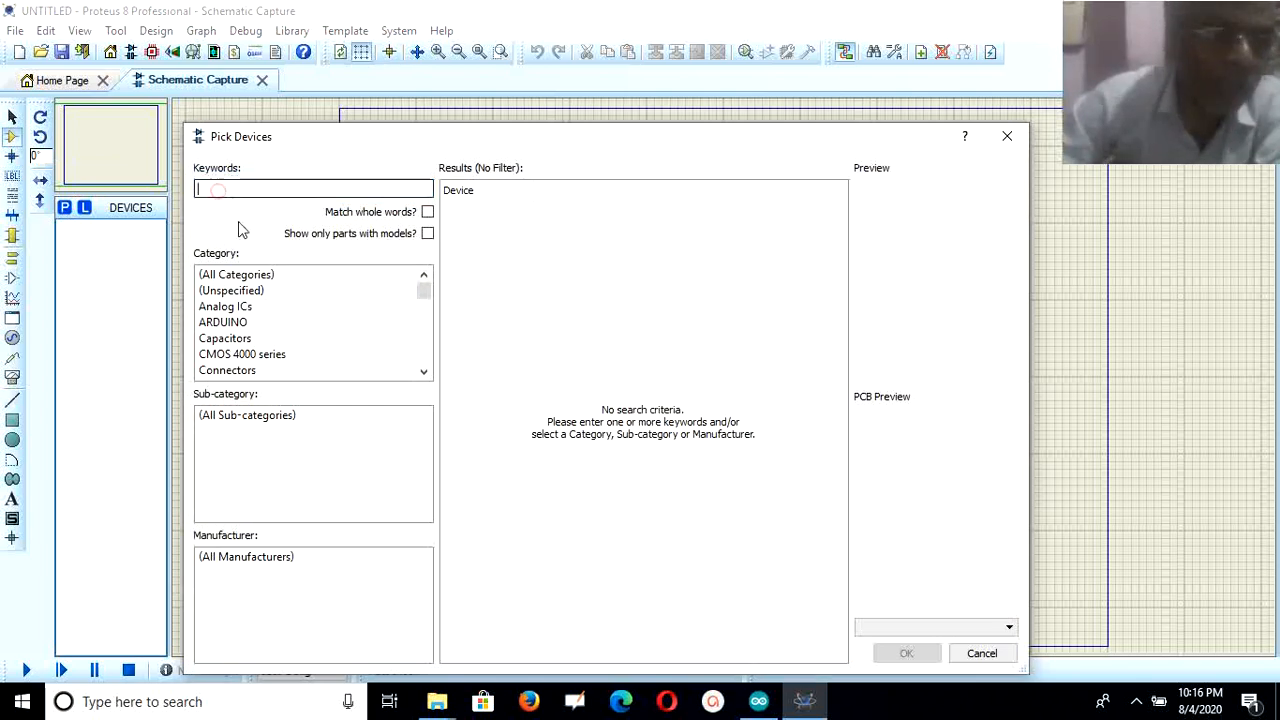
type("arduino")
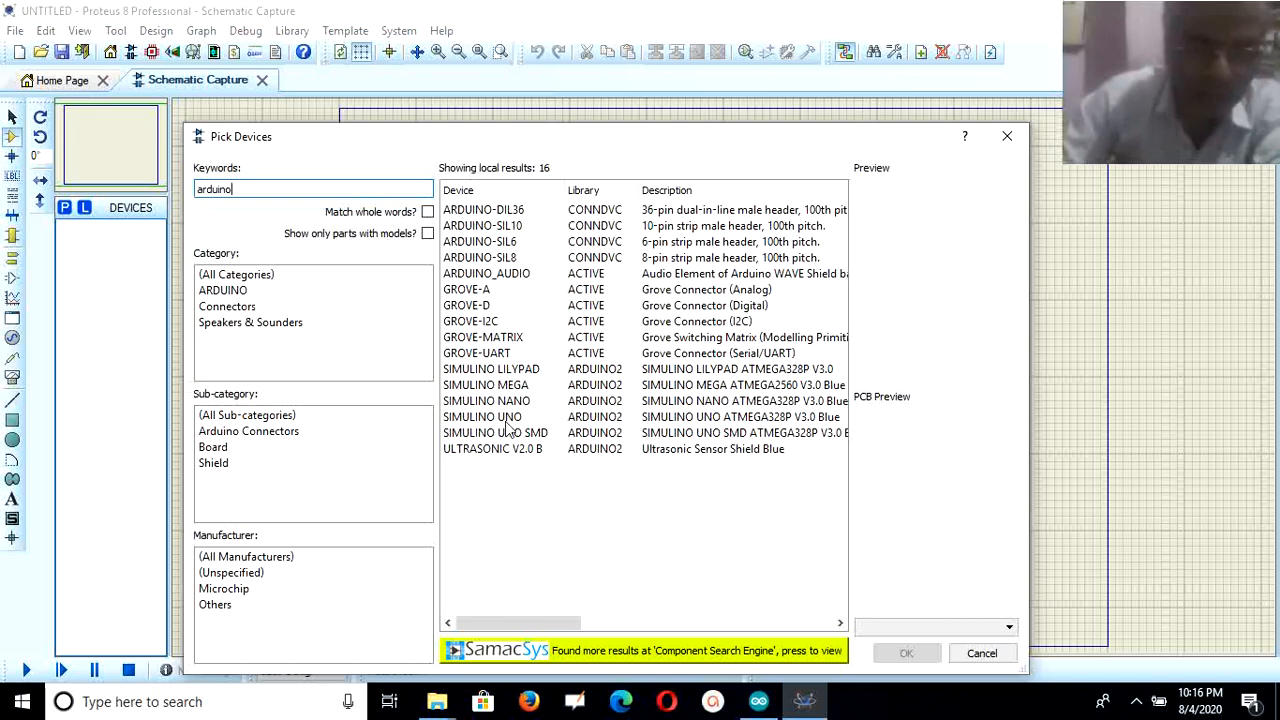
double_click(581, 420)
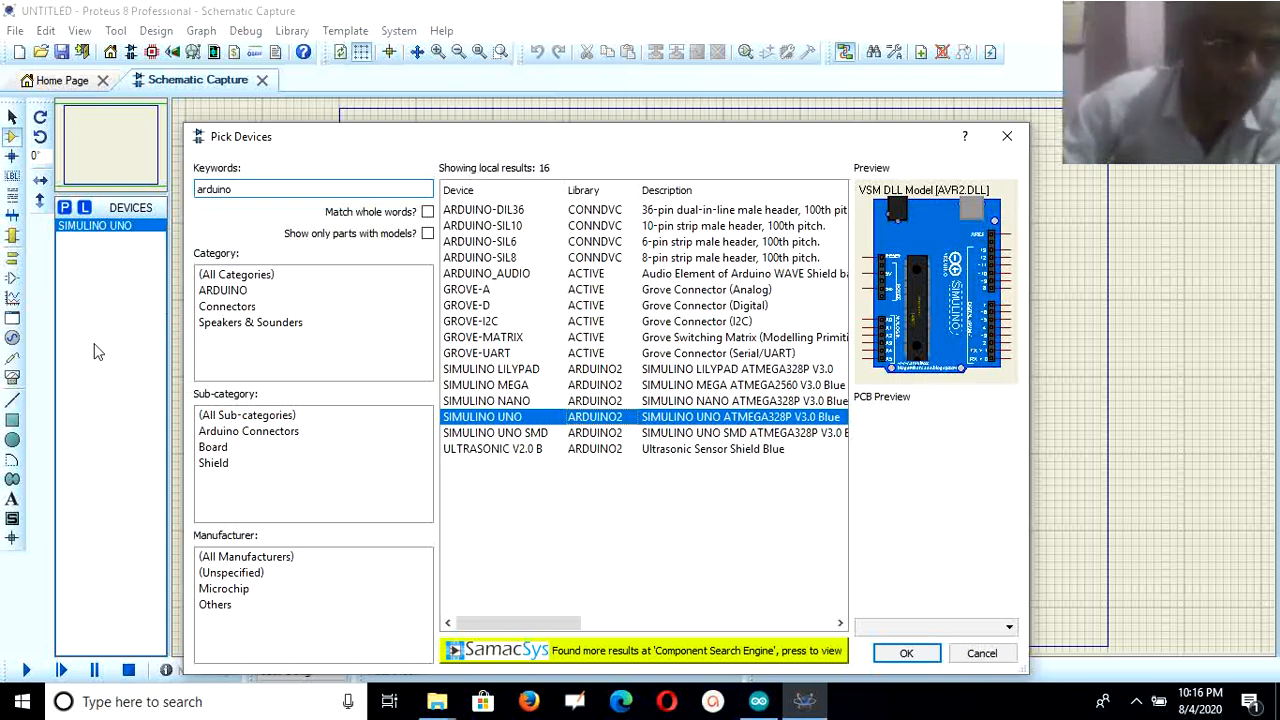
Step: Add LED-RED and RESISTOR to the device list using the keywords "led" and "resistor", and finish picking devices
double_click(223, 190)
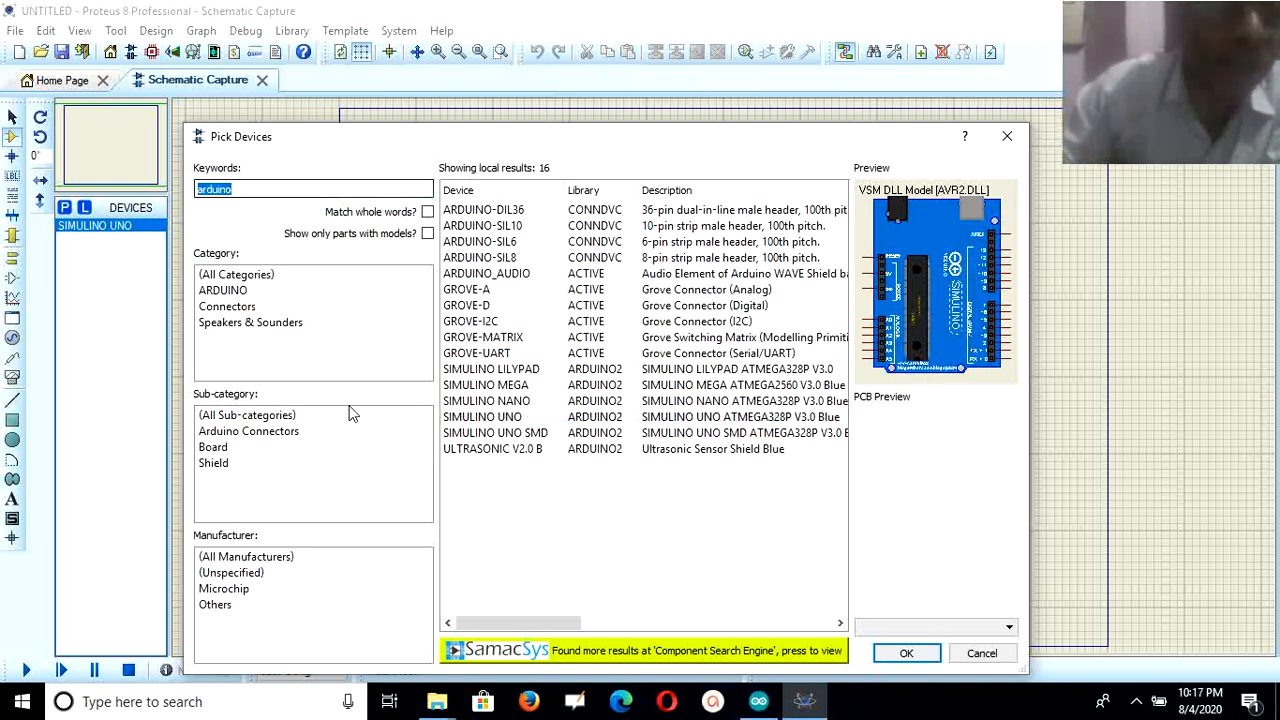
type("led")
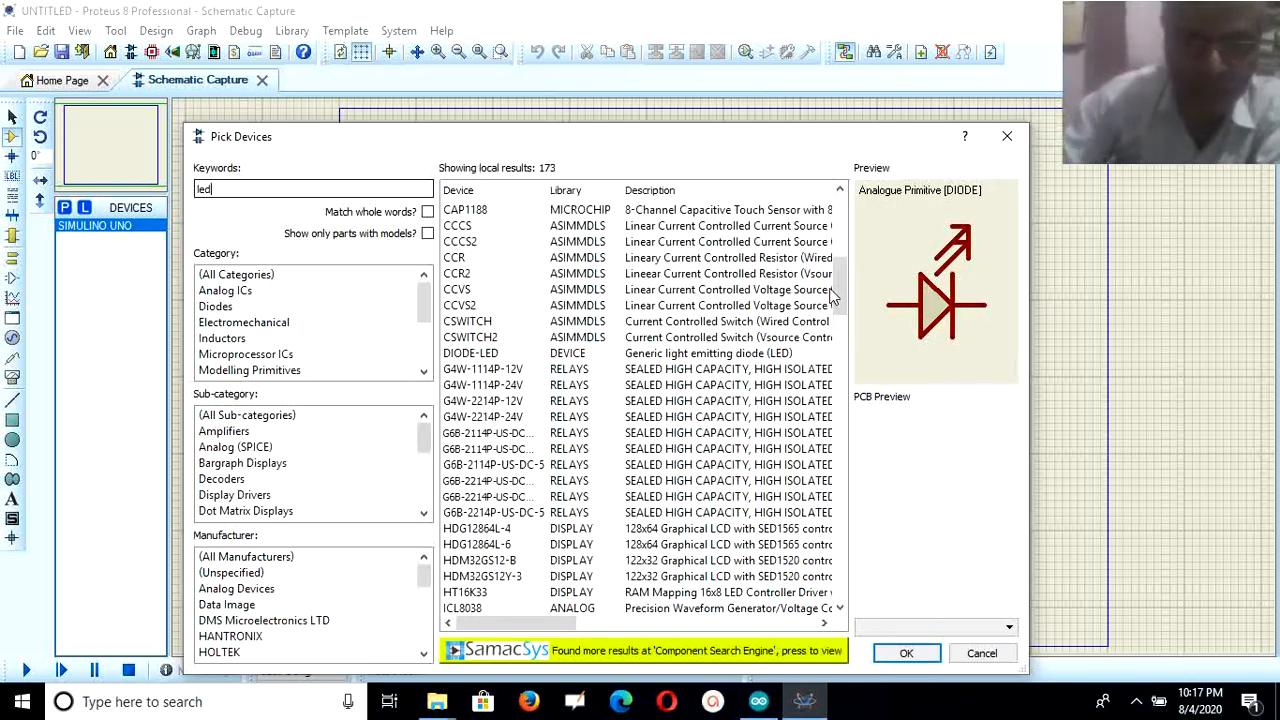
left_click_drag(838, 278, 850, 330)
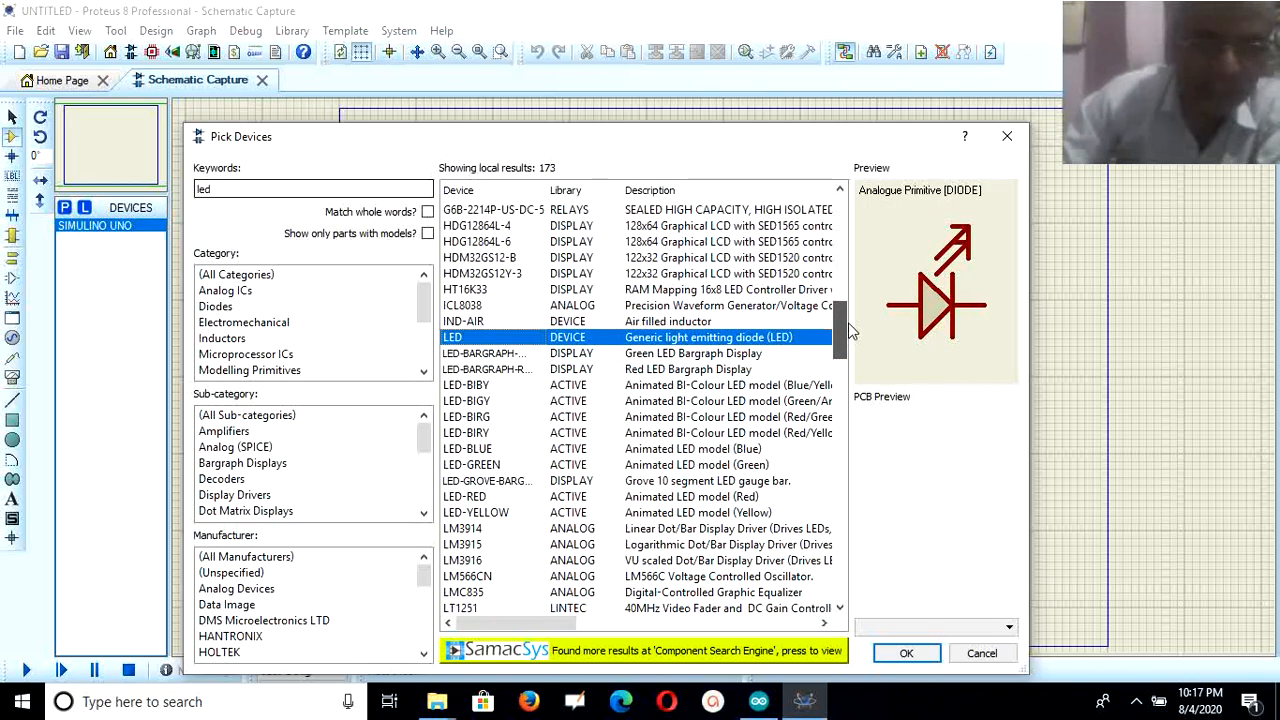
double_click(462, 497)
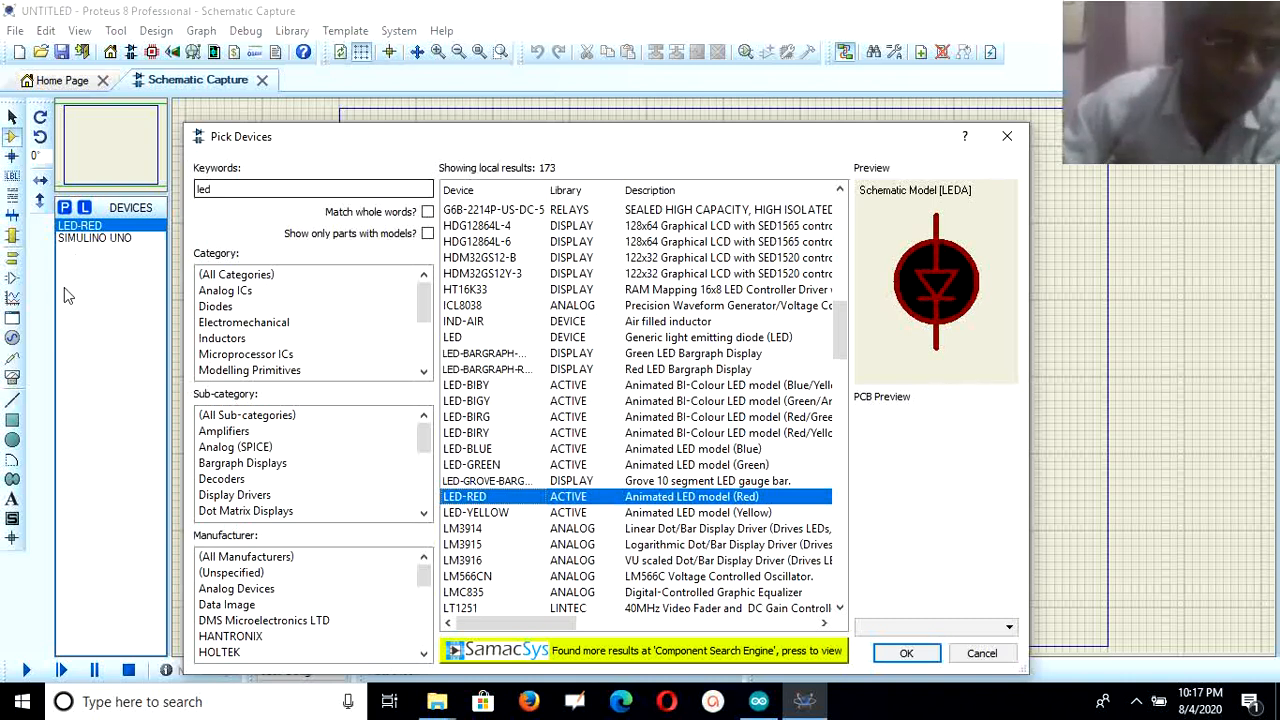
double_click(203, 190)
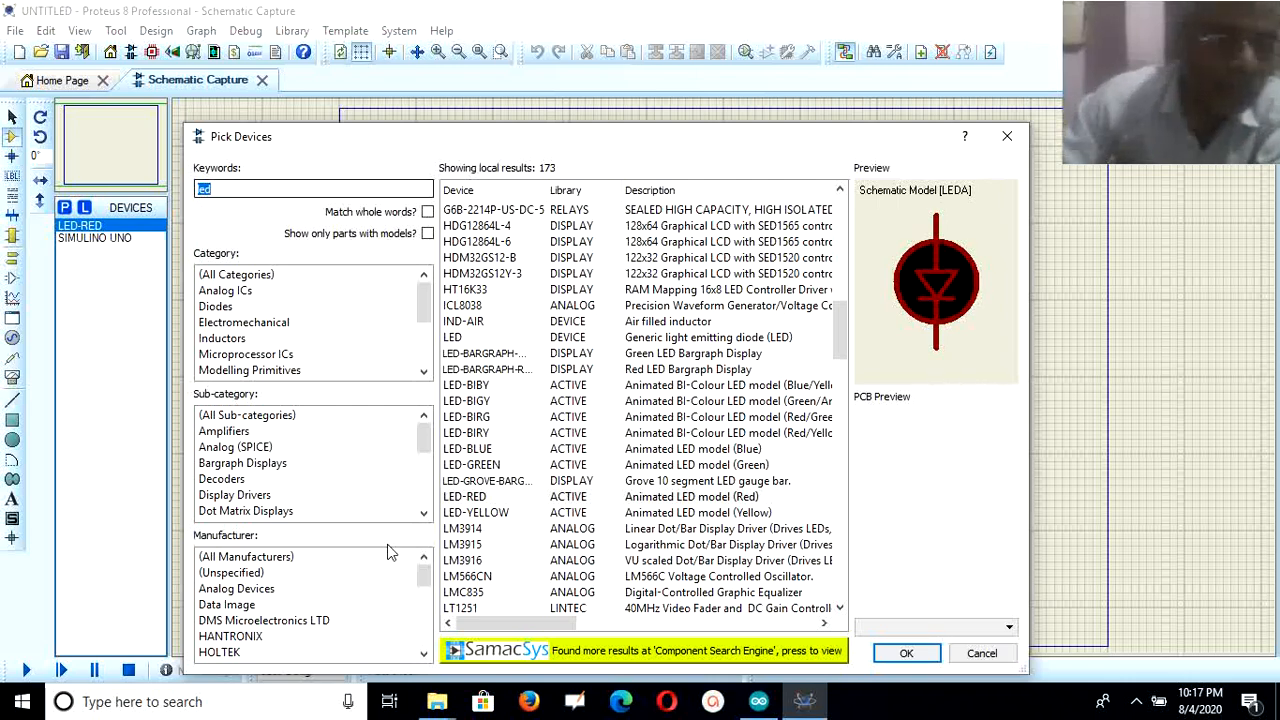
type("resistor")
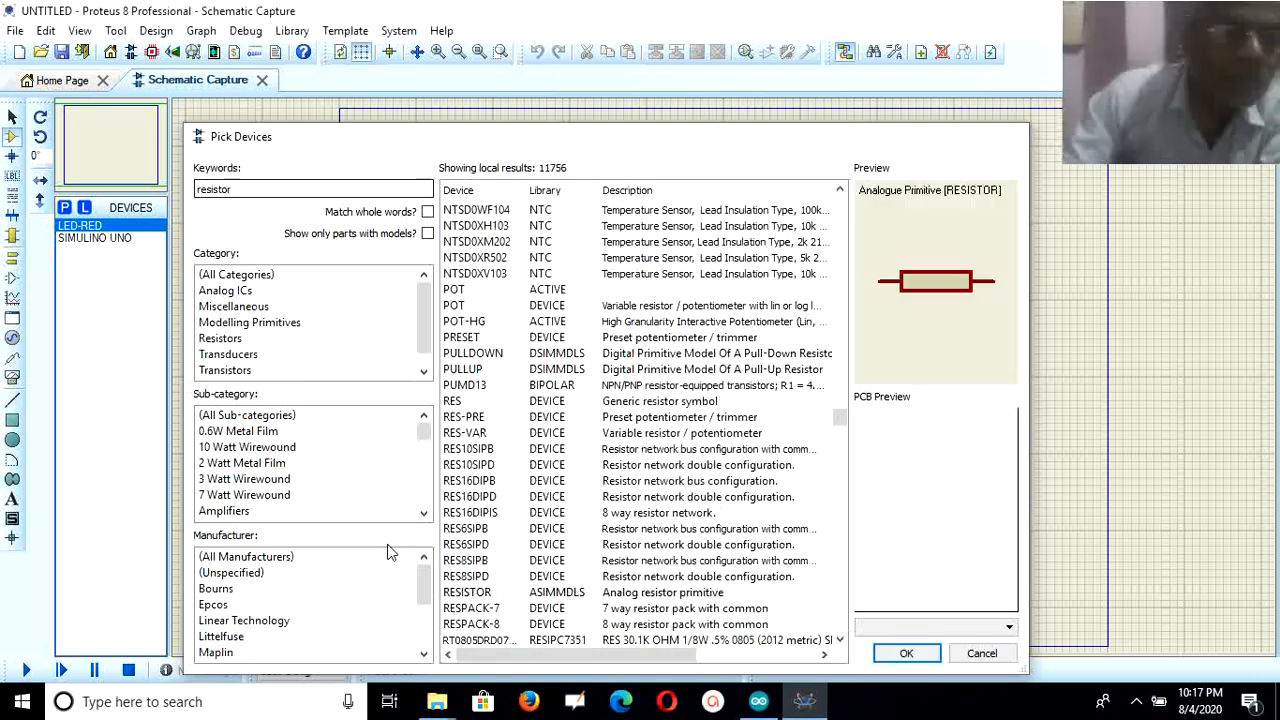
key("Return")
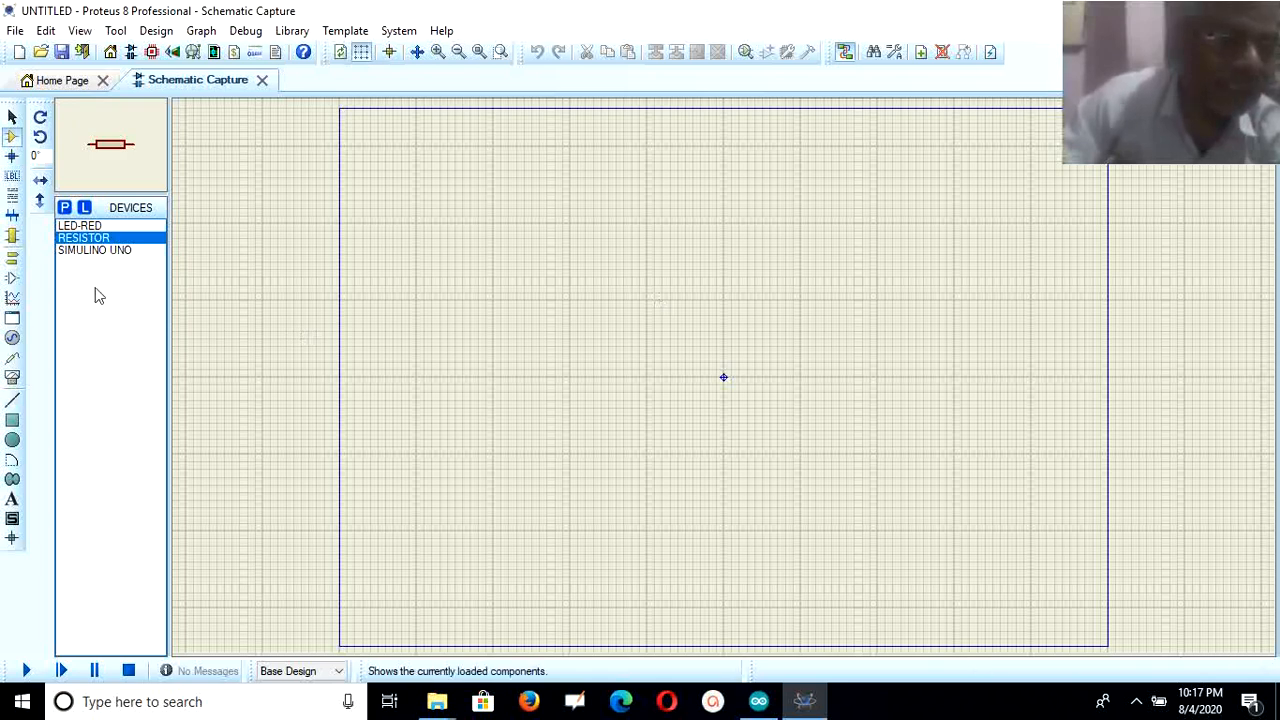
Step: Place a LED-RED to the right of the sheet's centre and a RESISTOR above and to the left of it
left_click(80, 226)
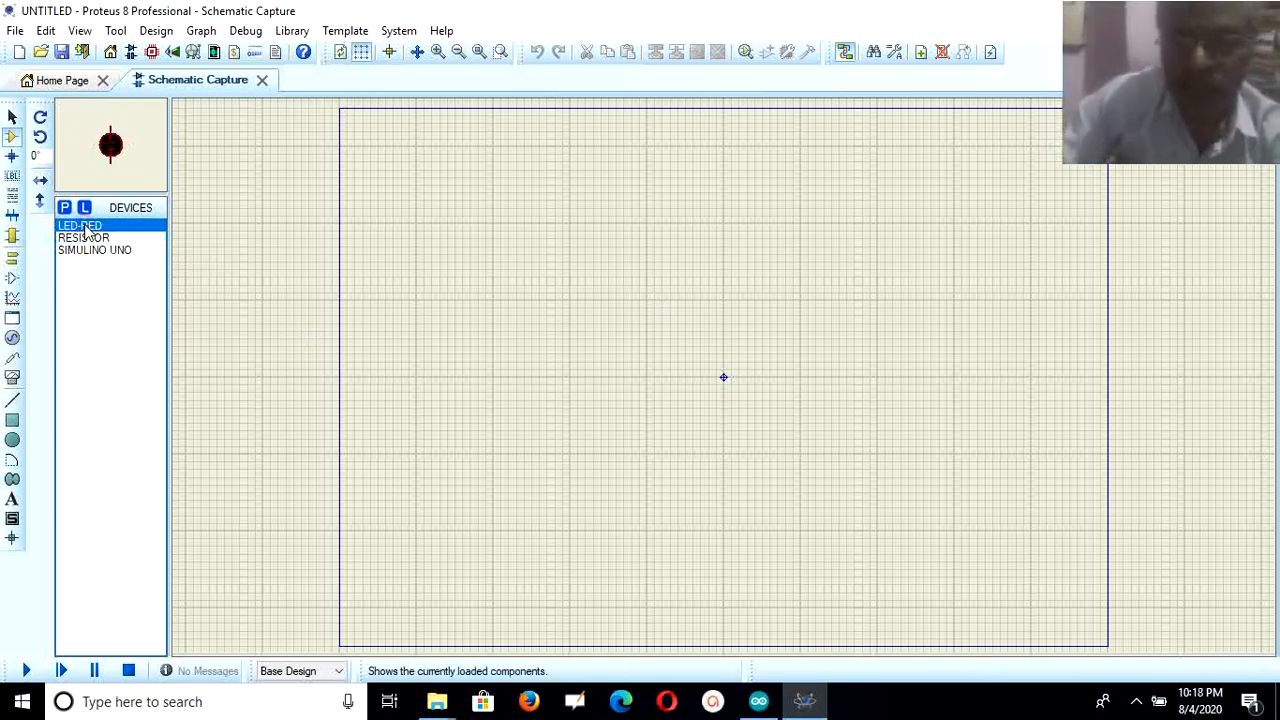
left_click(917, 352)
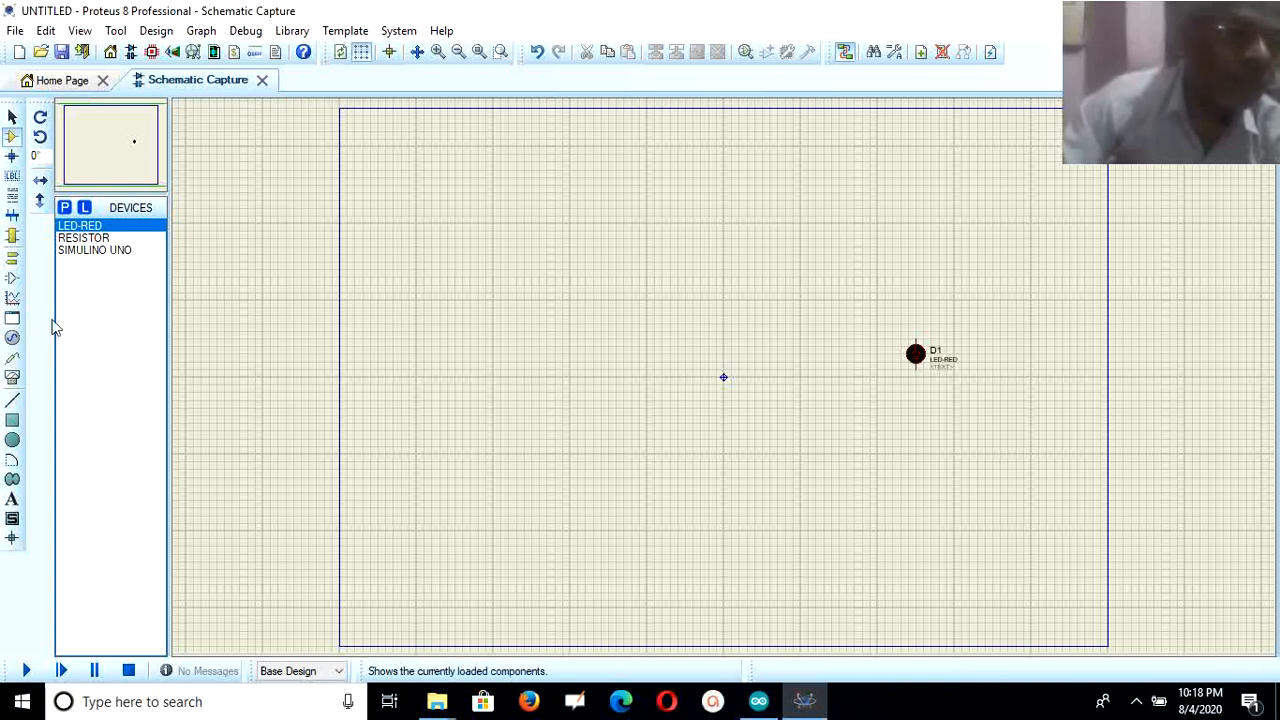
left_click(80, 239)
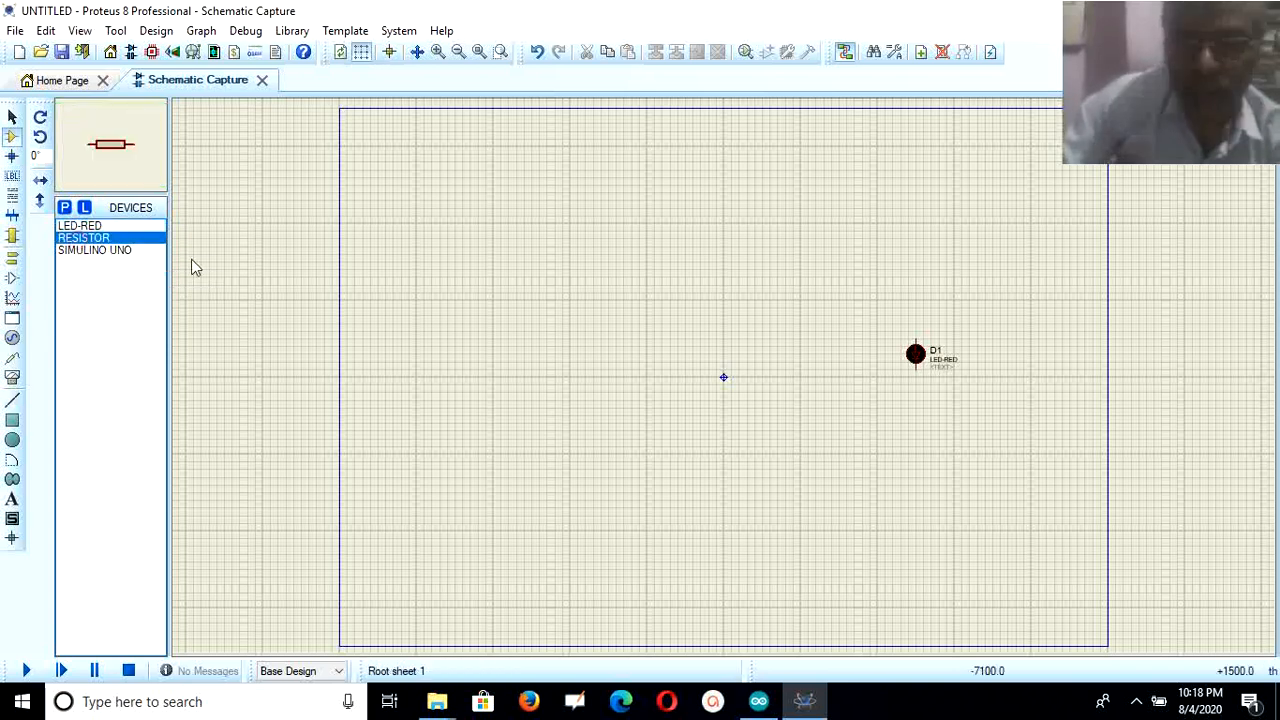
left_click(811, 282)
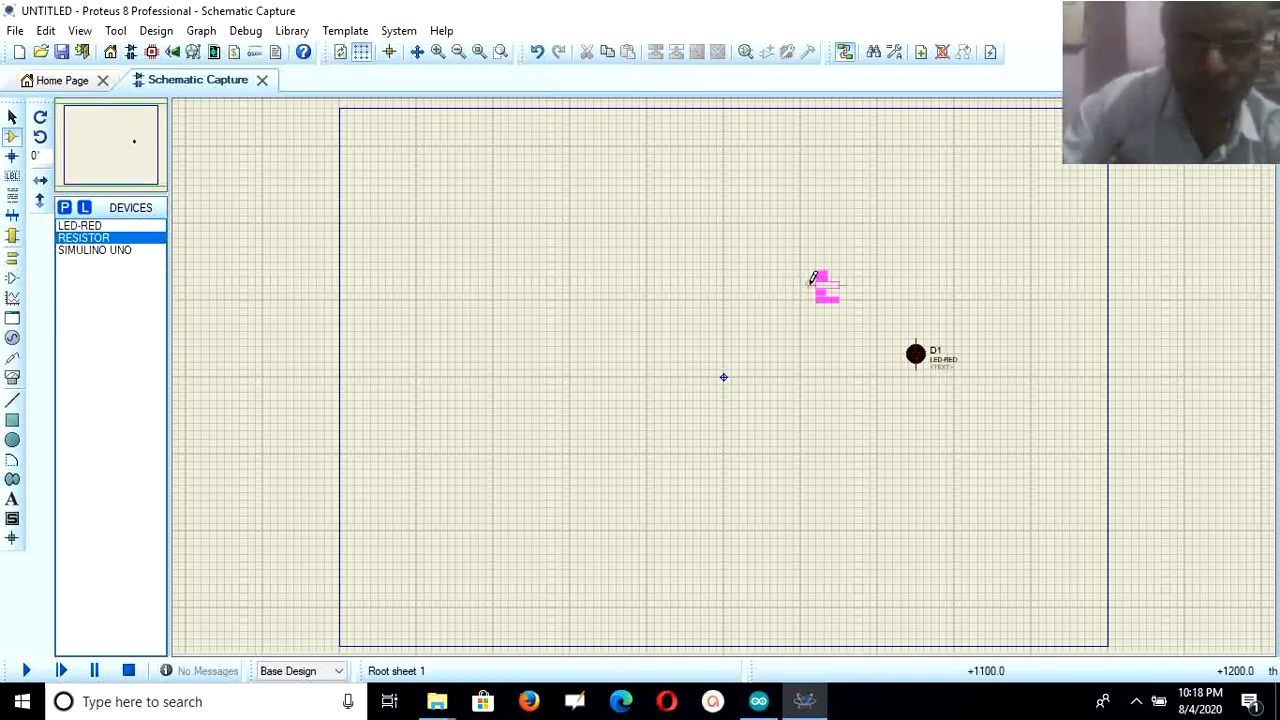
left_click(826, 285)
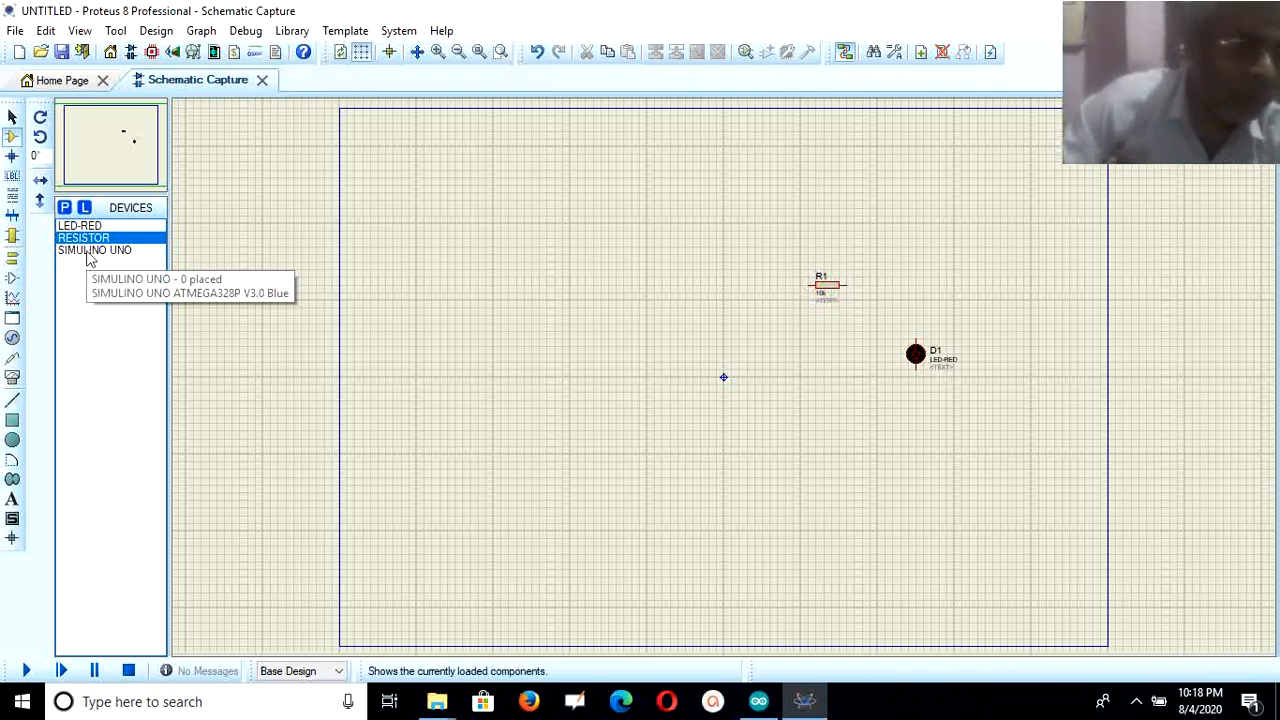
Step: Place the SIMULINO UNO board on the schematic, to the left of the sheet's centre
left_click(90, 250)
left_click(563, 328)
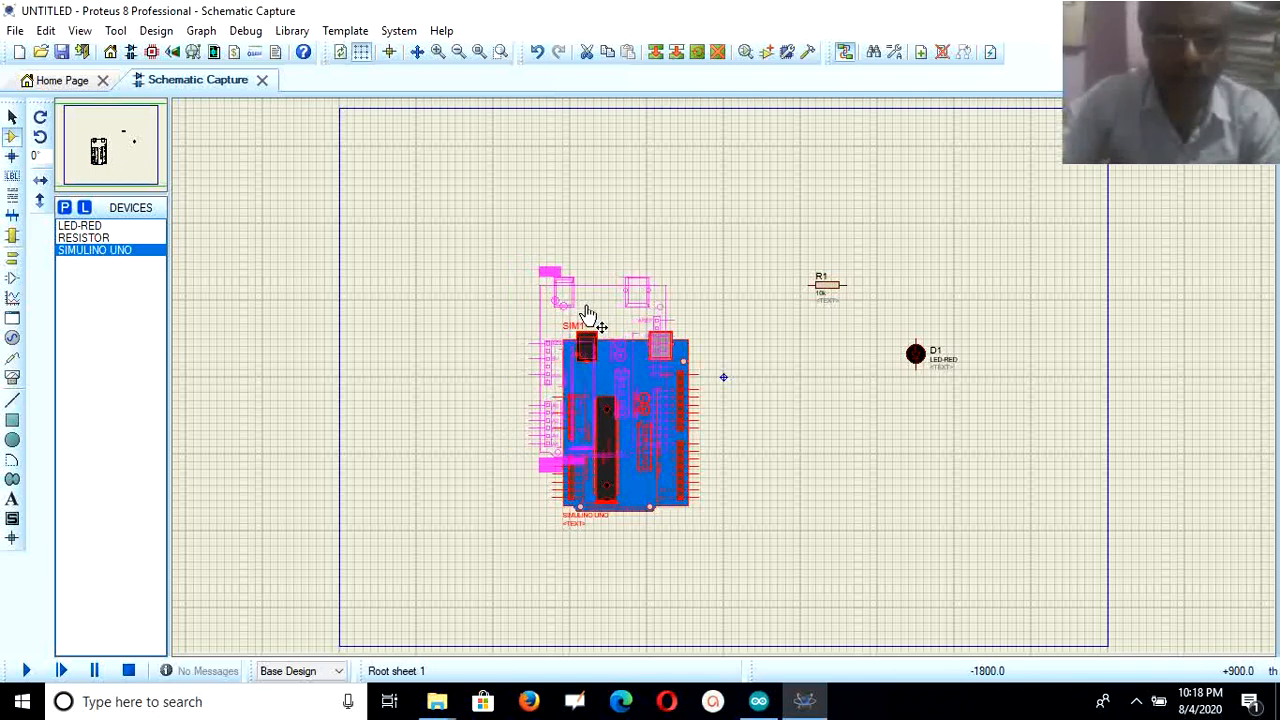
left_click(570, 316)
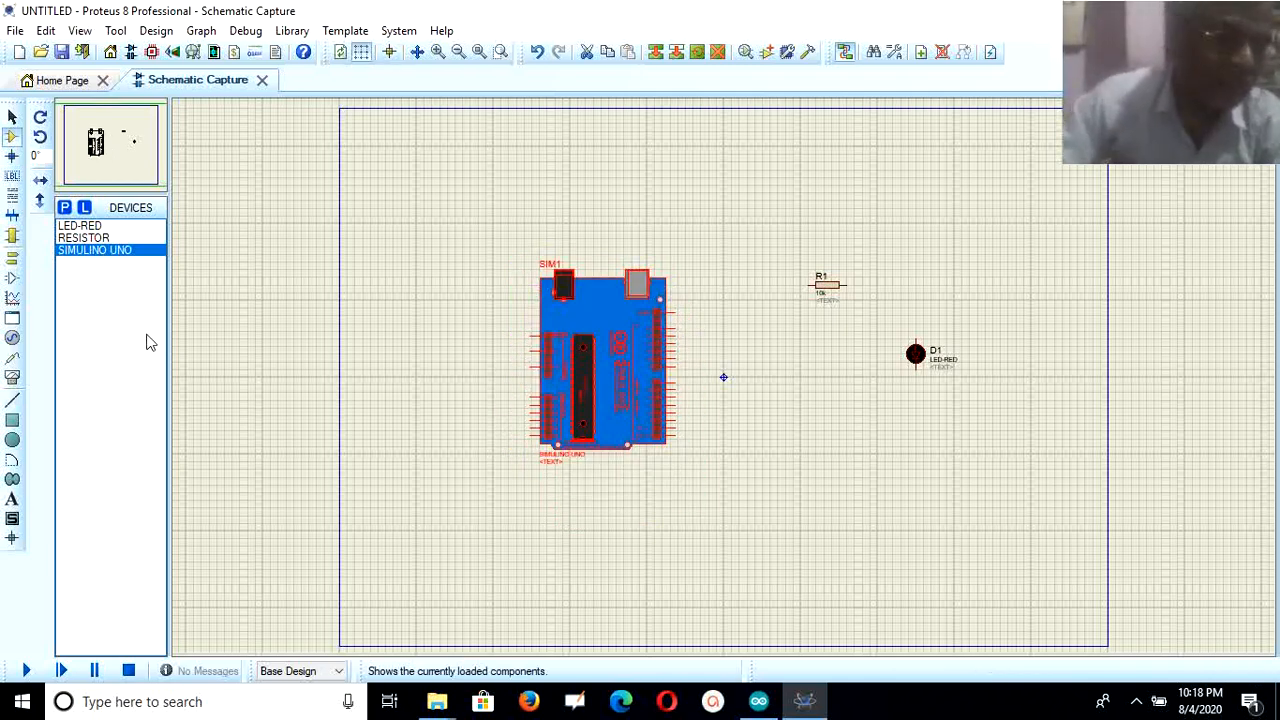
Step: Place a GROUND terminal on the schematic directly below the red LED
left_click(12, 261)
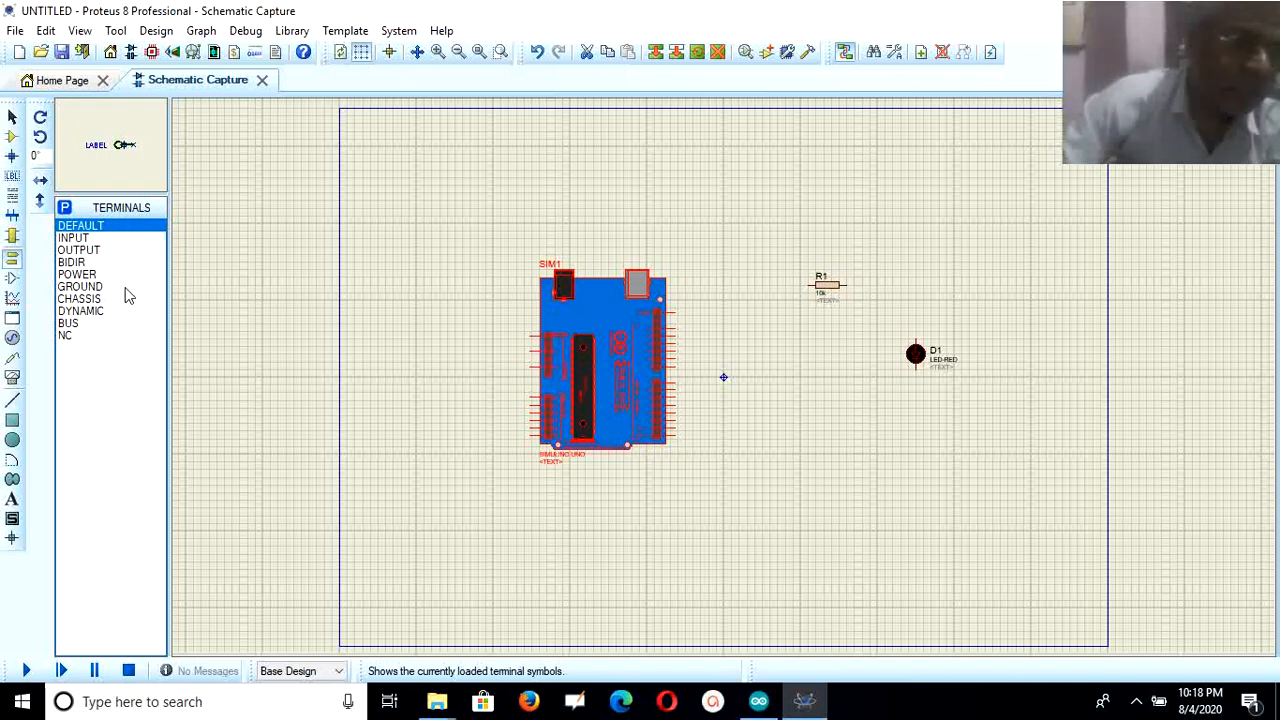
left_click(78, 287)
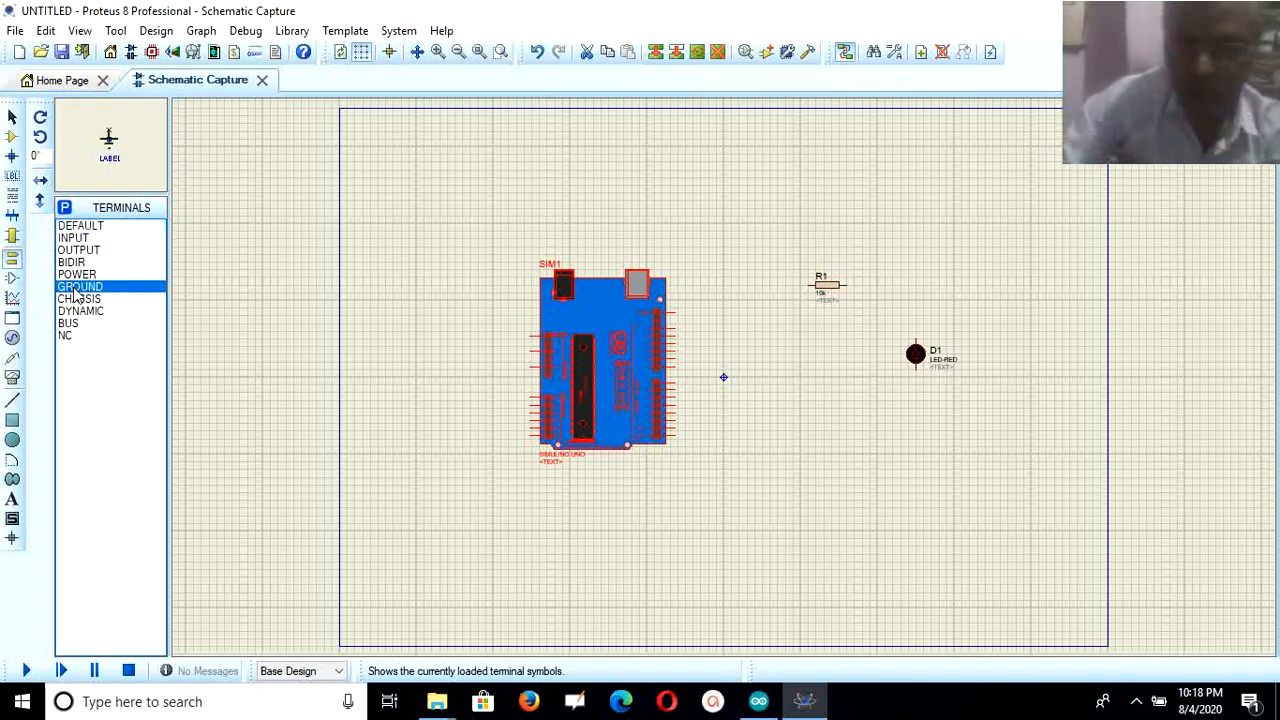
left_click(919, 427)
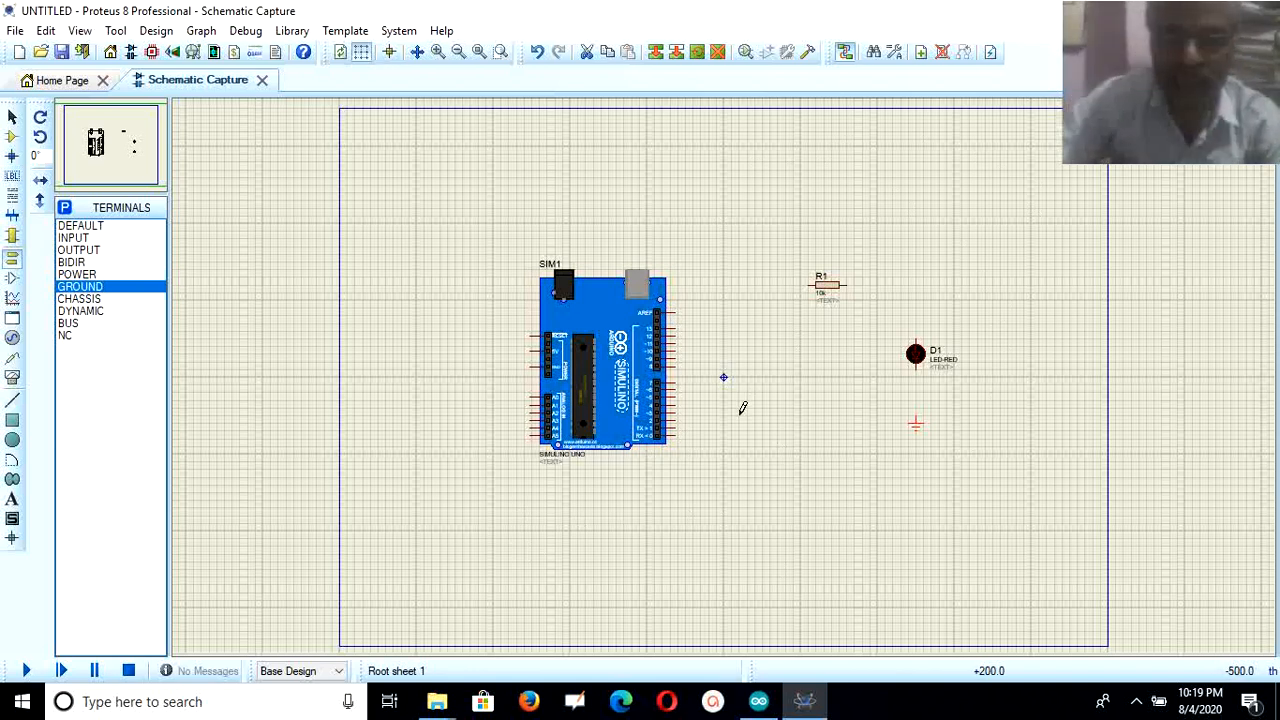
key("Escape")
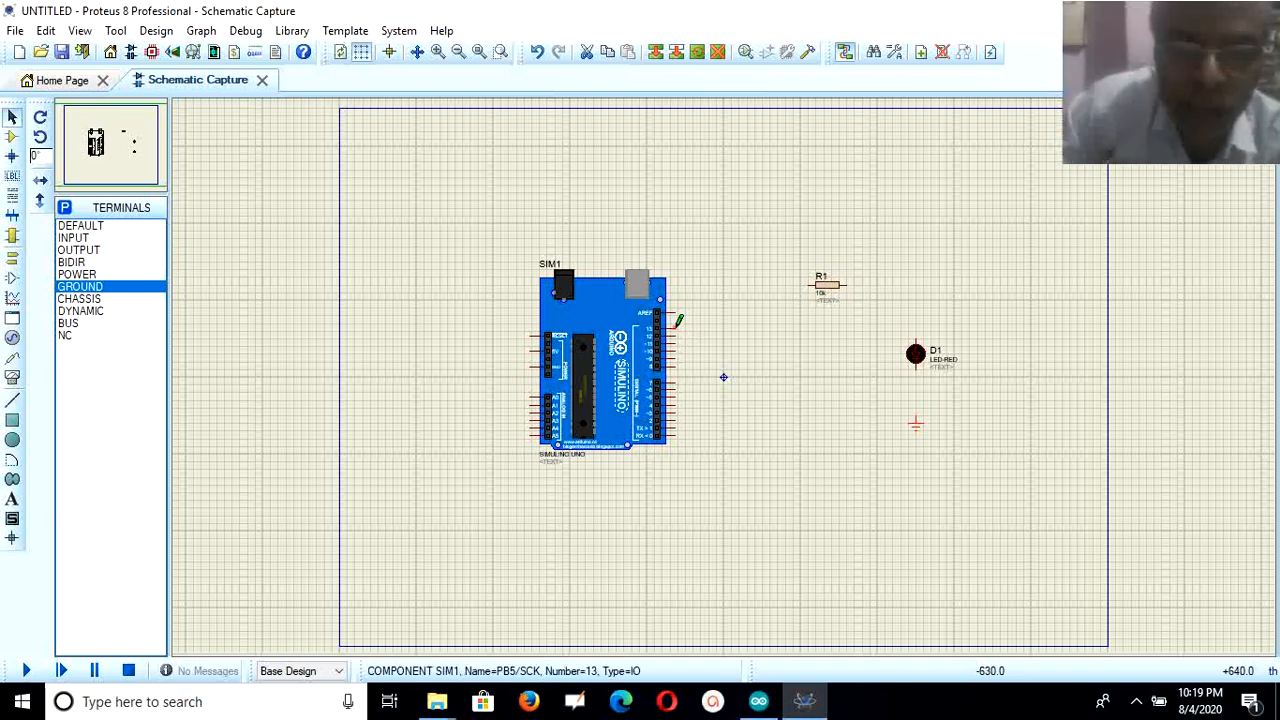
Step: Wire digital pin 13 of the SIMULINO UNO board to the near end of resistor R1
left_click(676, 327)
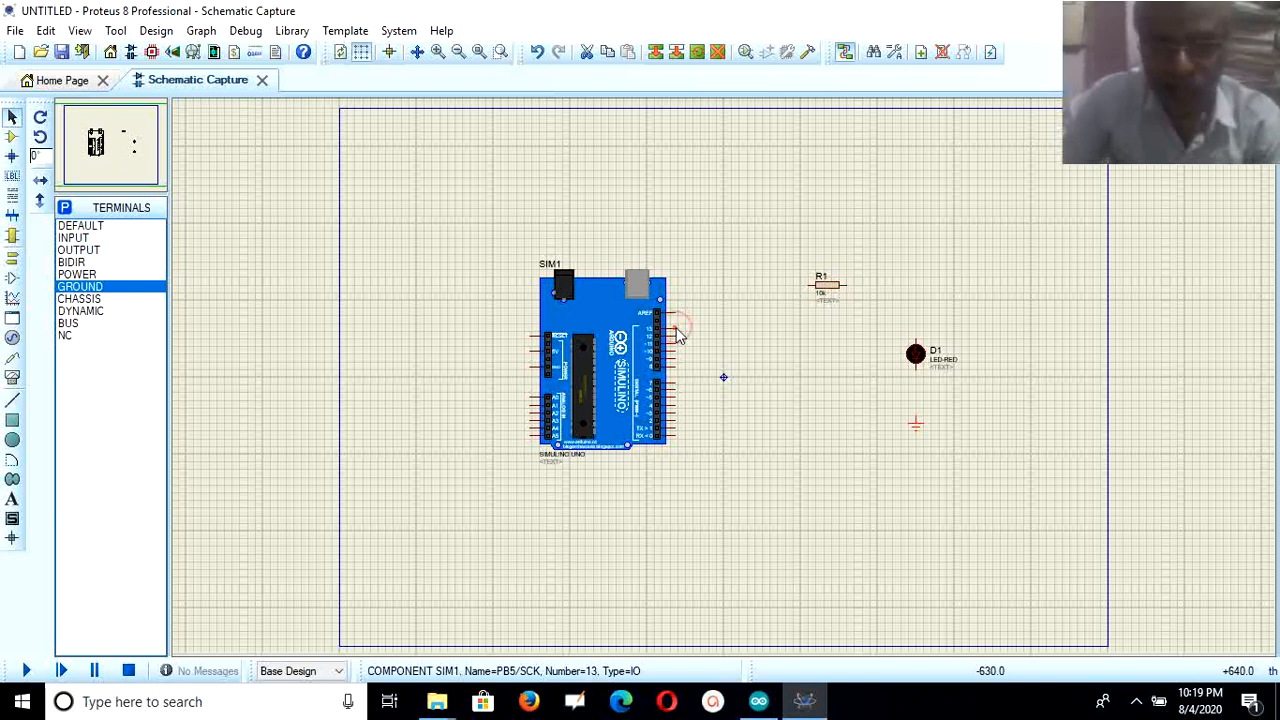
left_click(676, 327)
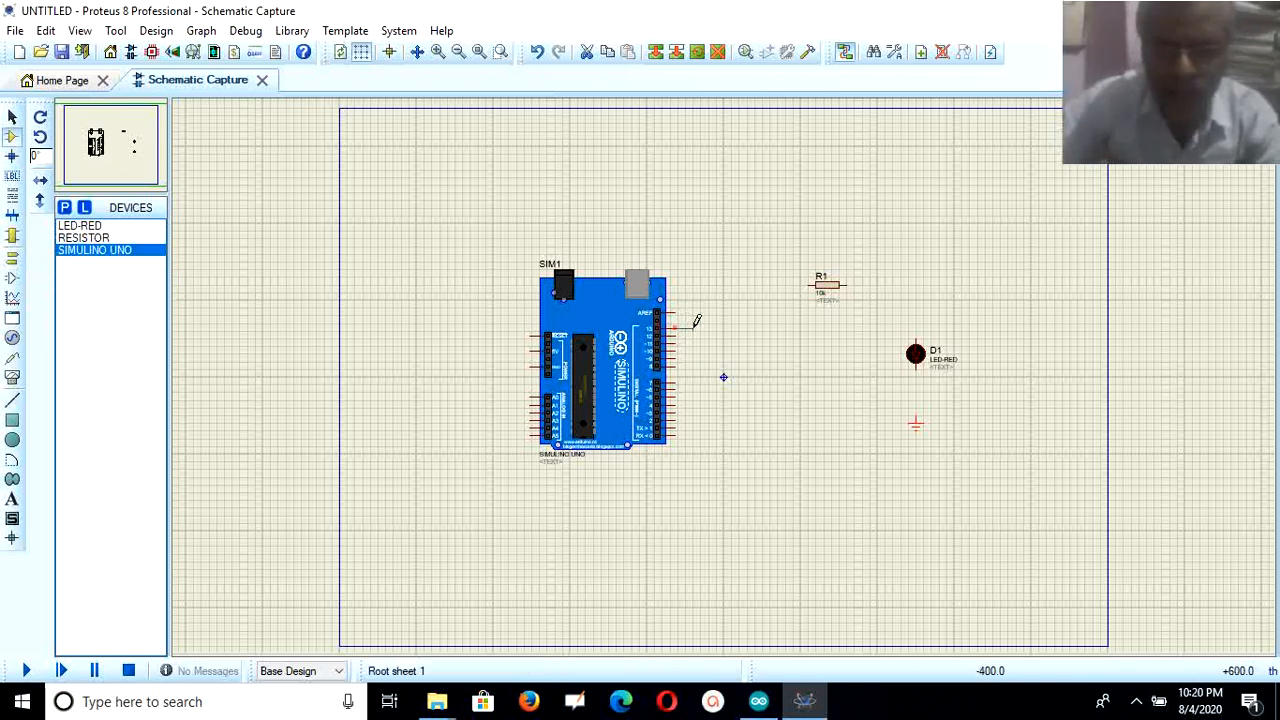
left_click(810, 283)
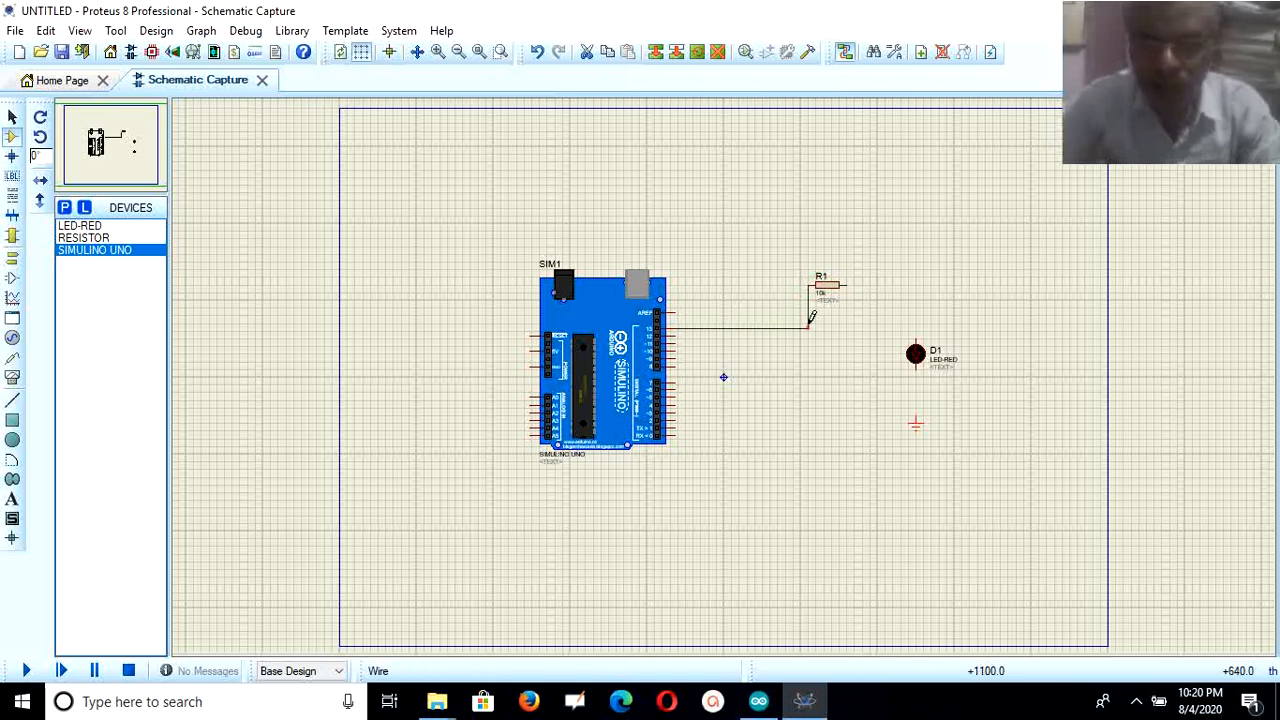
Step: Wire the free end of resistor R1 to the LED's upper pin, and the LED's lower pin to the ground terminal
left_click(846, 283)
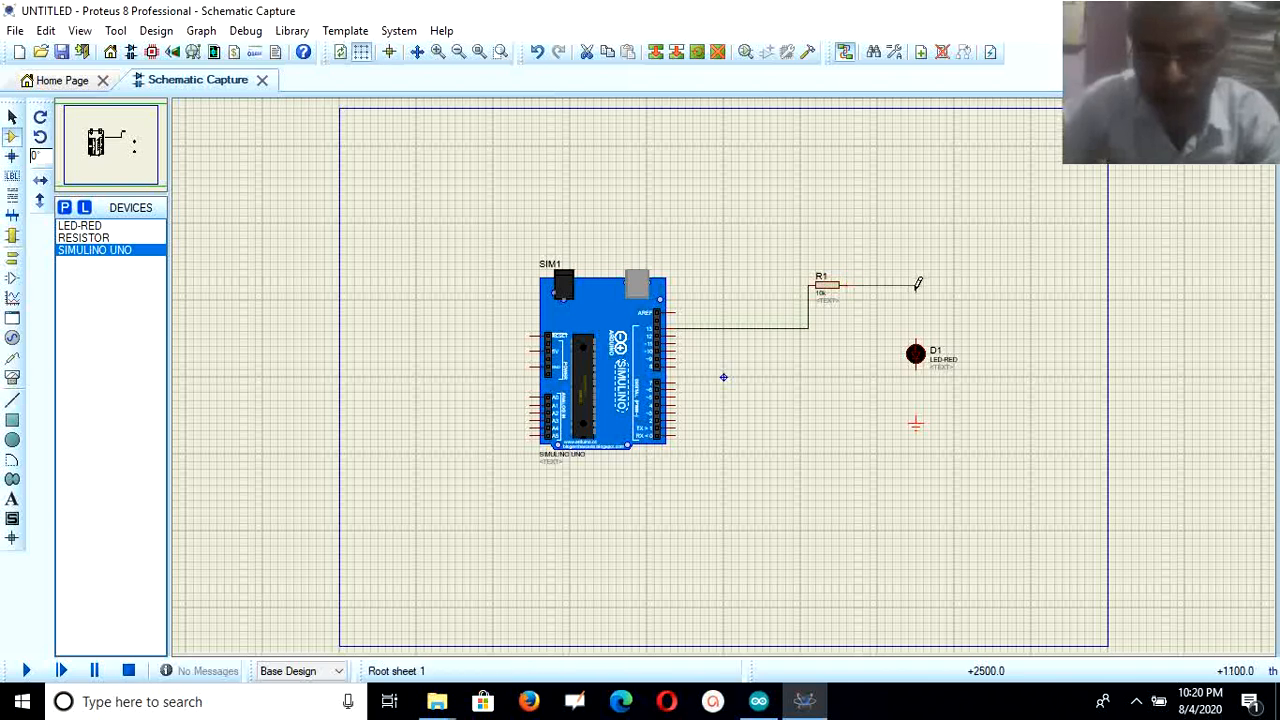
left_click(921, 366)
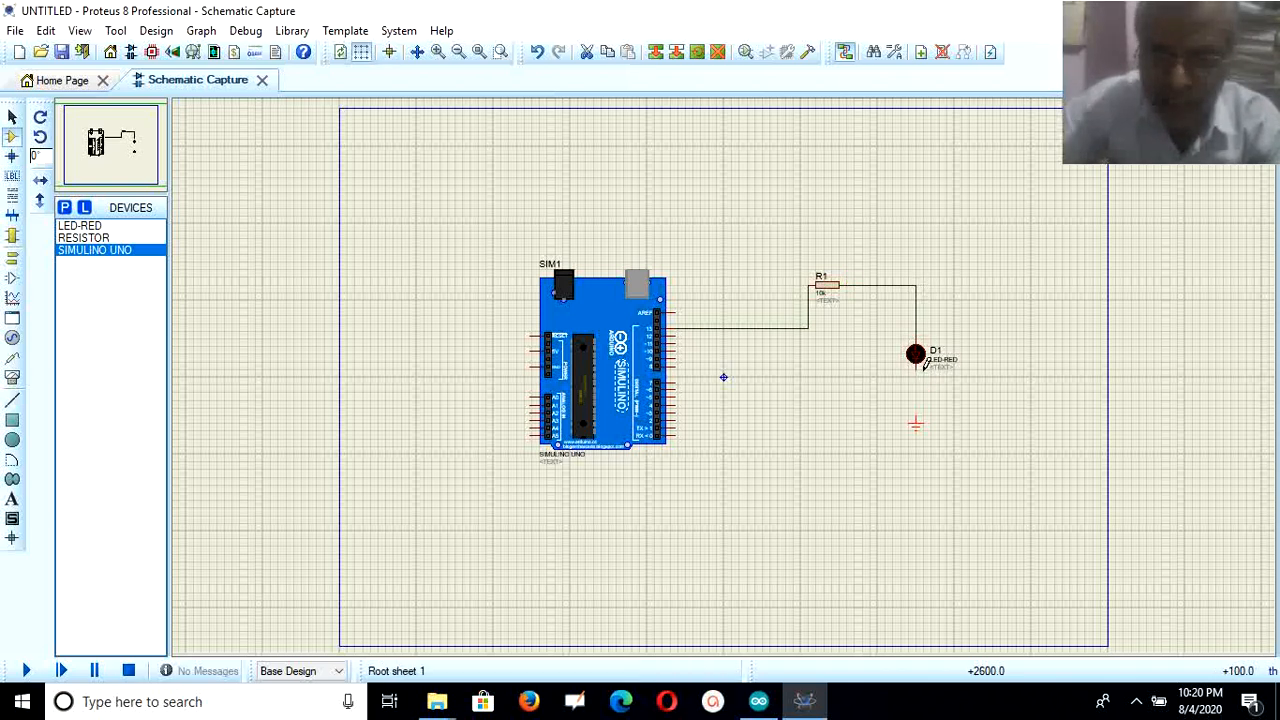
left_click(916, 420)
left_click(916, 367)
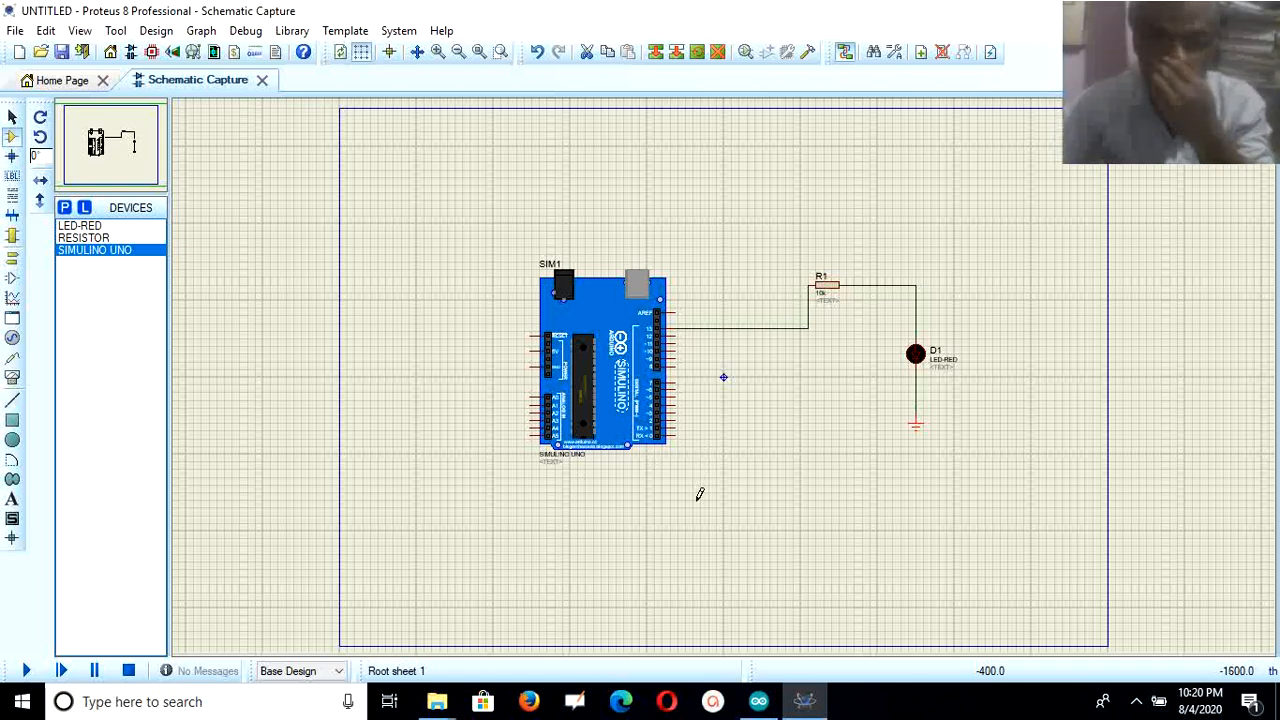
Step: Set the resistance of resistor R1 to 220 ohms
right_click(826, 292)
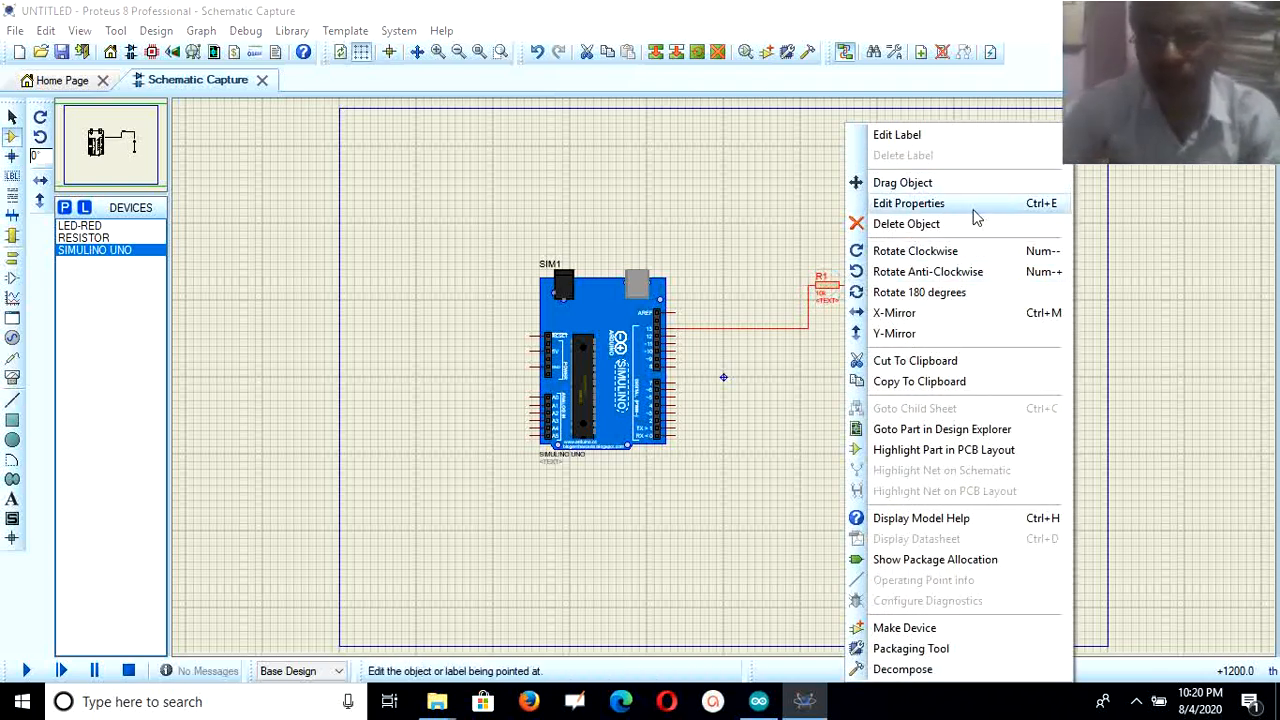
left_click(918, 204)
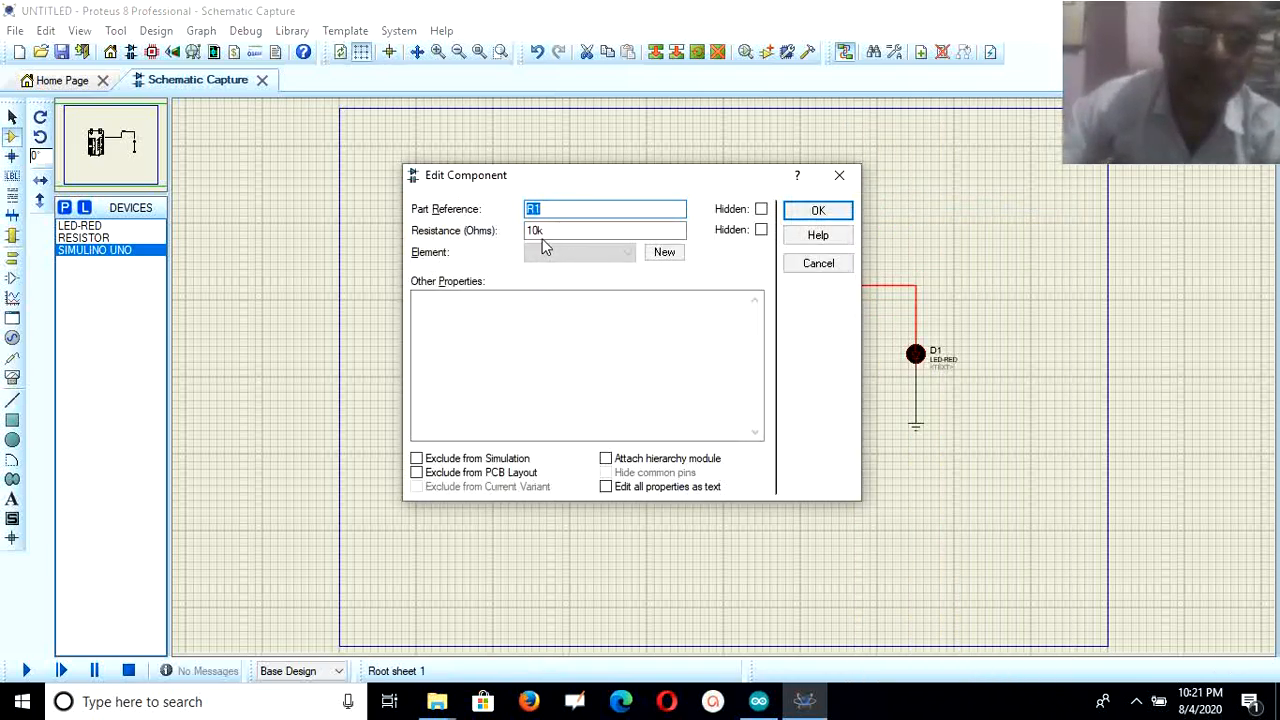
key("Tab")
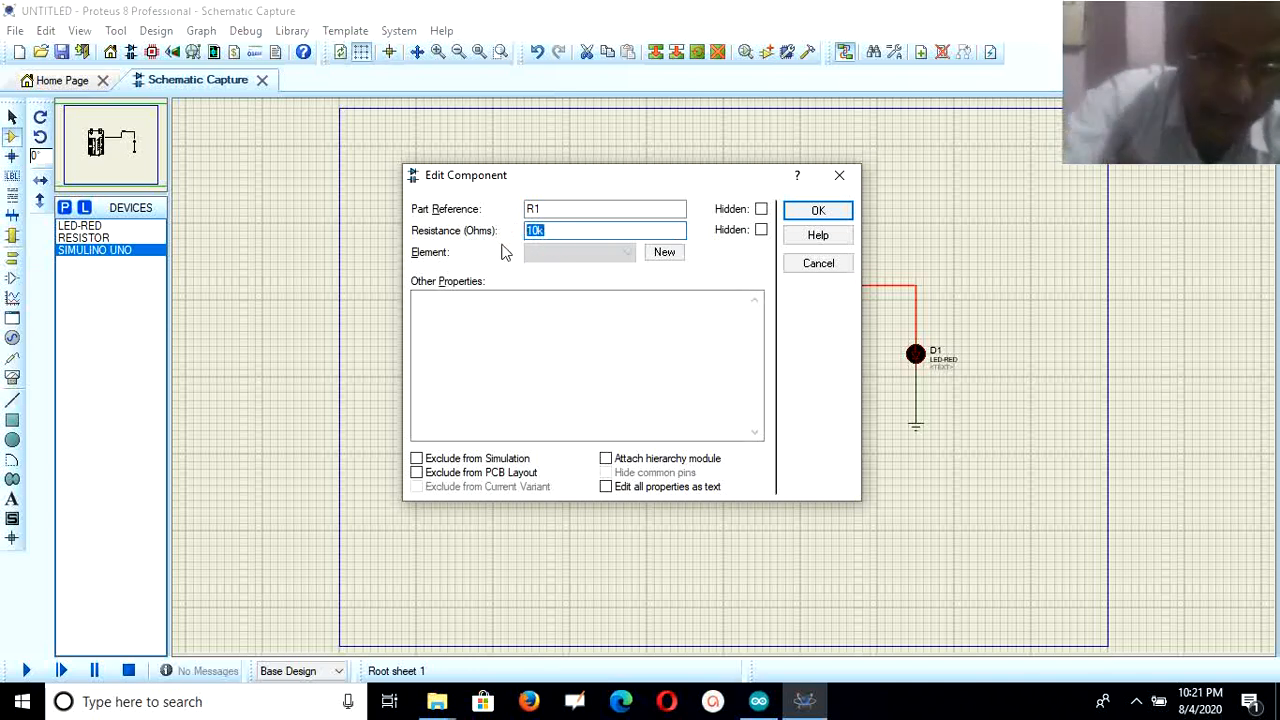
type("220")
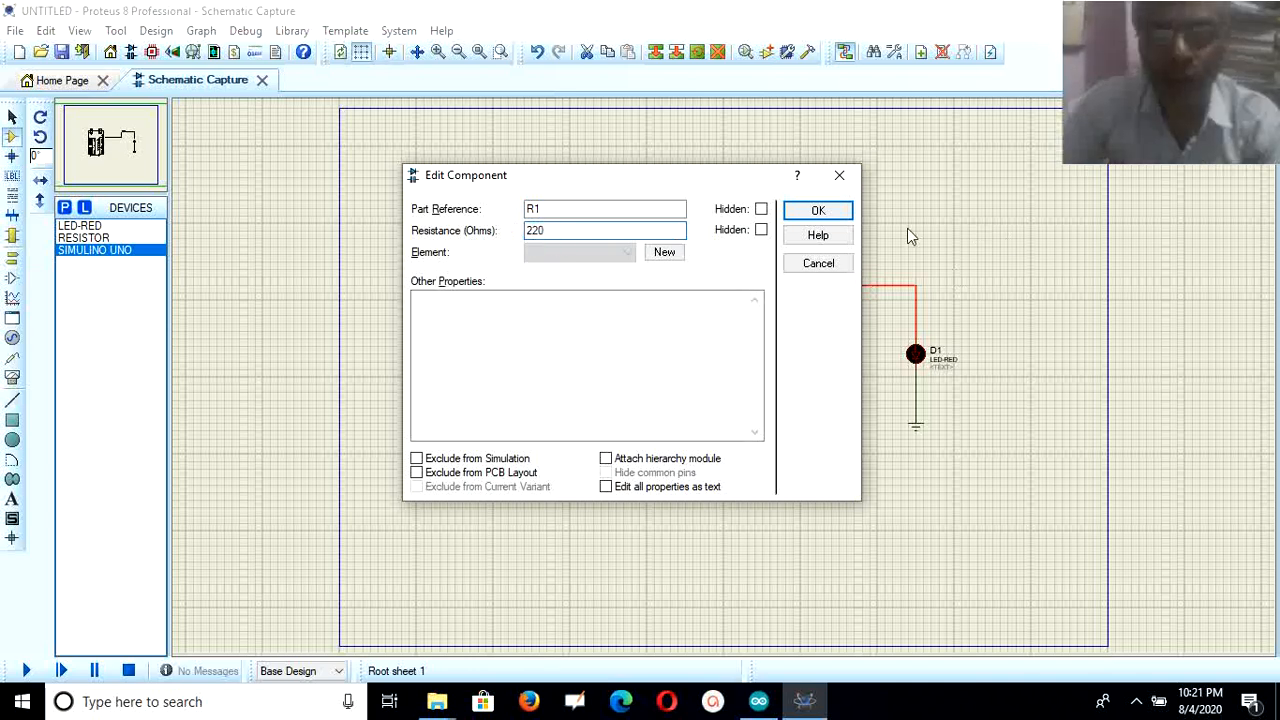
left_click(820, 210)
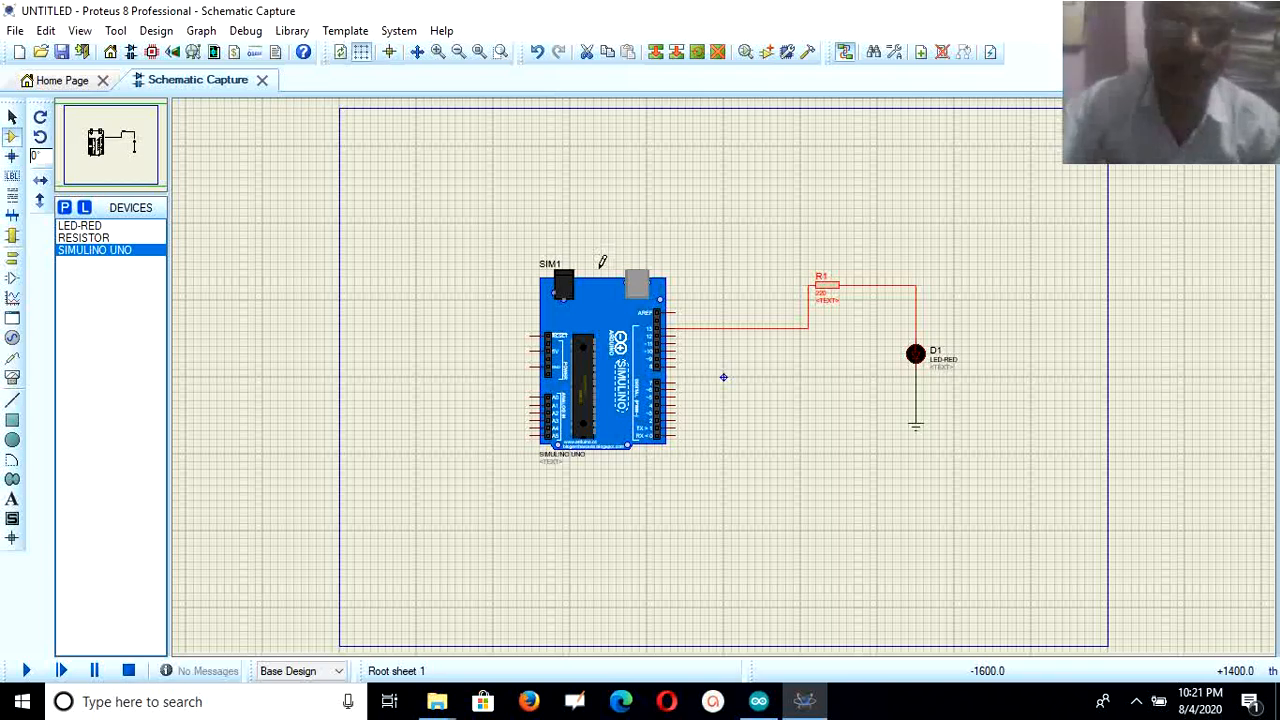
Step: Load BlinkLED.ino.standard.hex from the BlinkLED folder as the program file of the SIMULINO UNO board
double_click(590, 323)
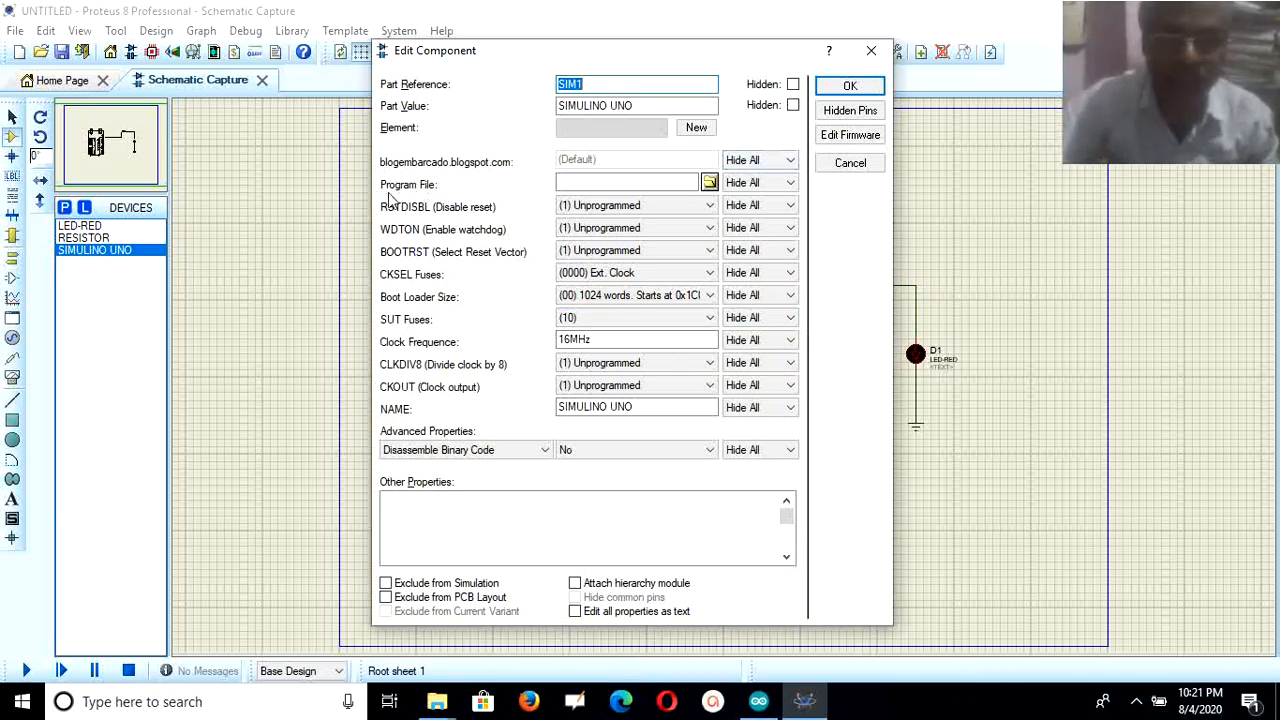
left_click(709, 183)
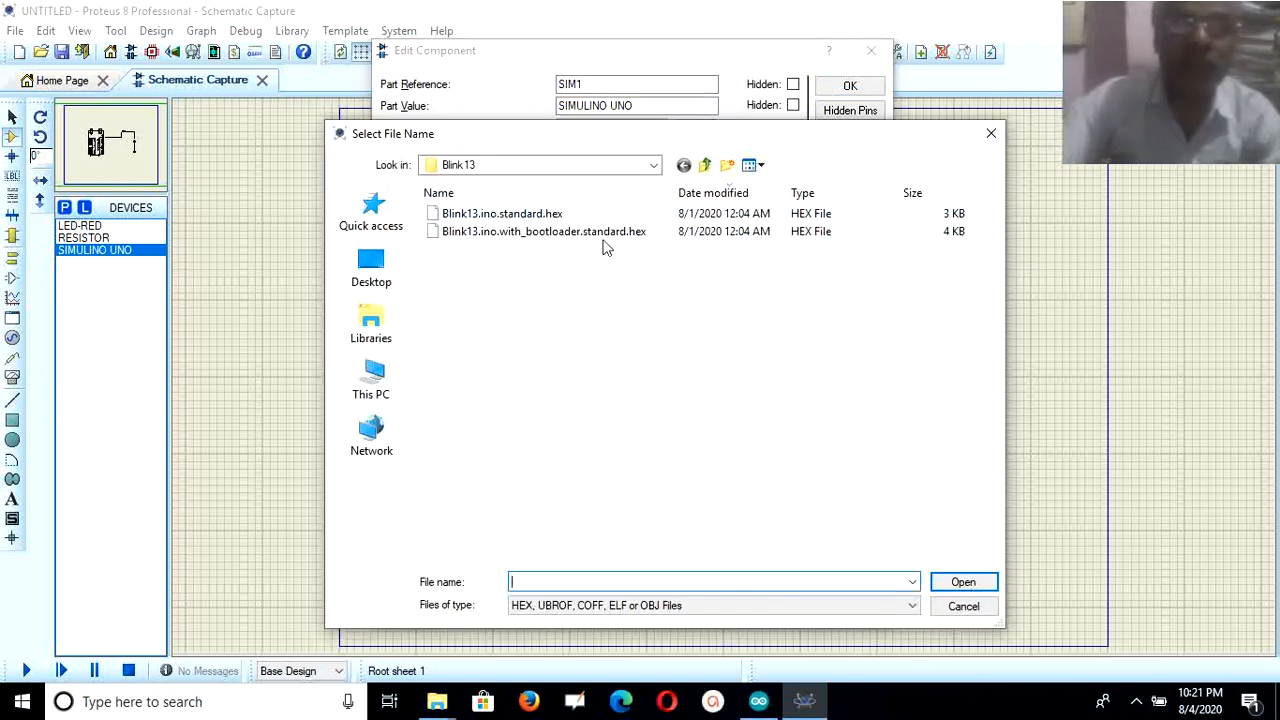
left_click(705, 165)
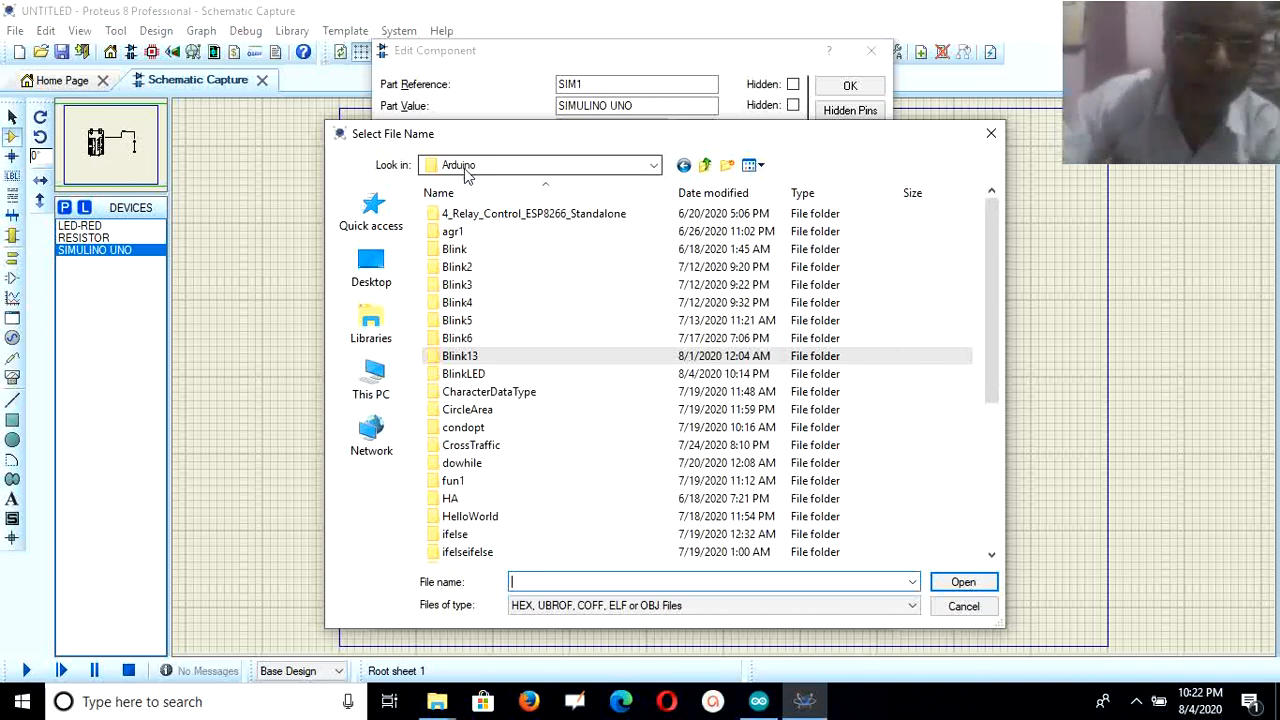
double_click(471, 372)
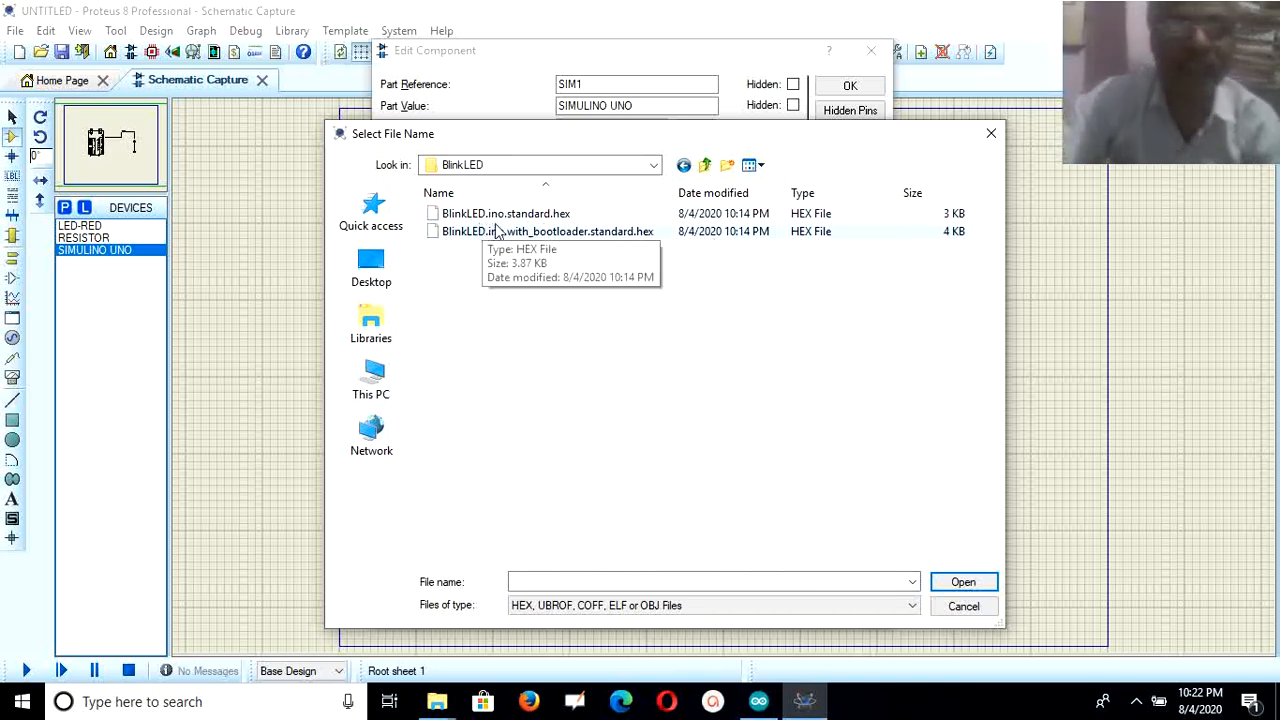
left_click(570, 214)
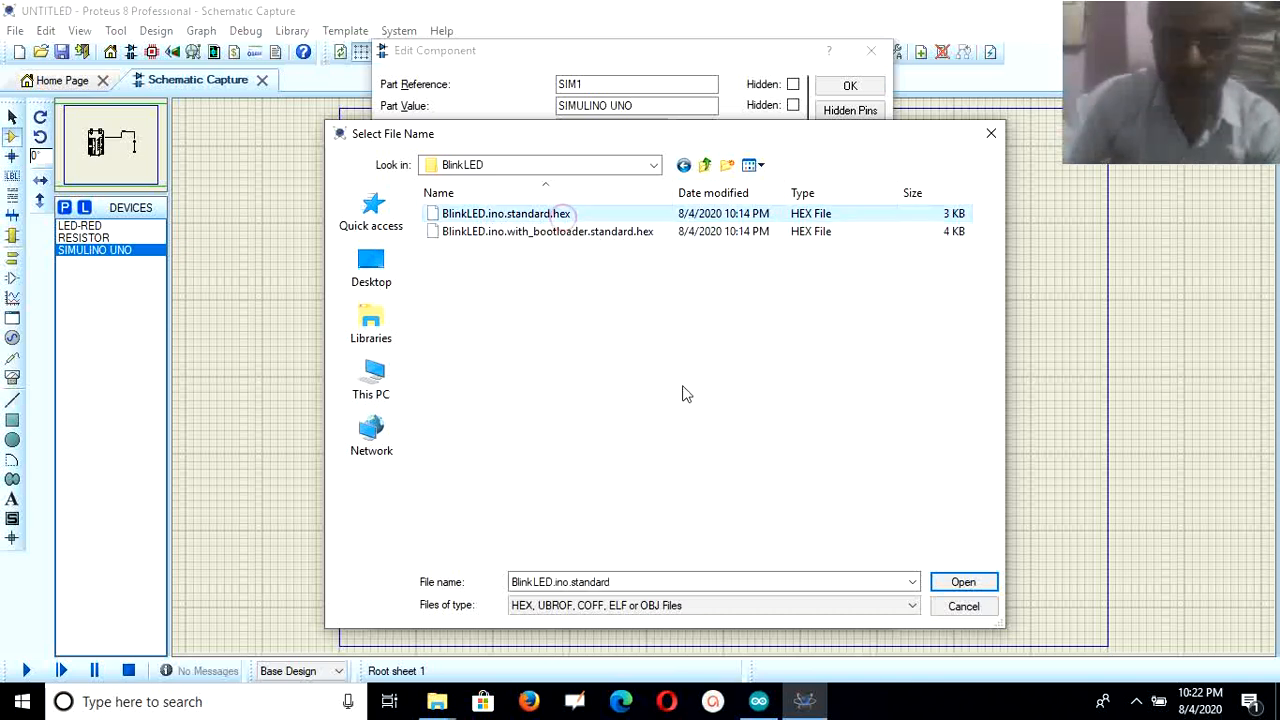
left_click(962, 583)
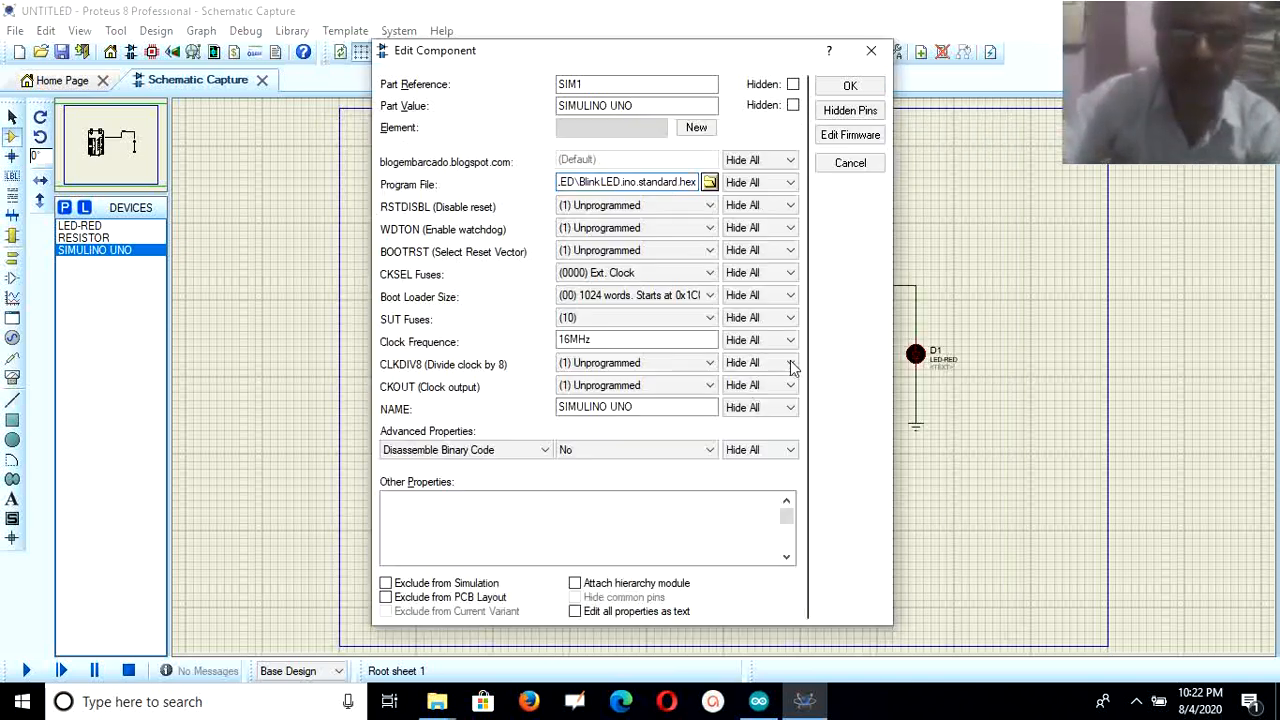
left_click(850, 86)
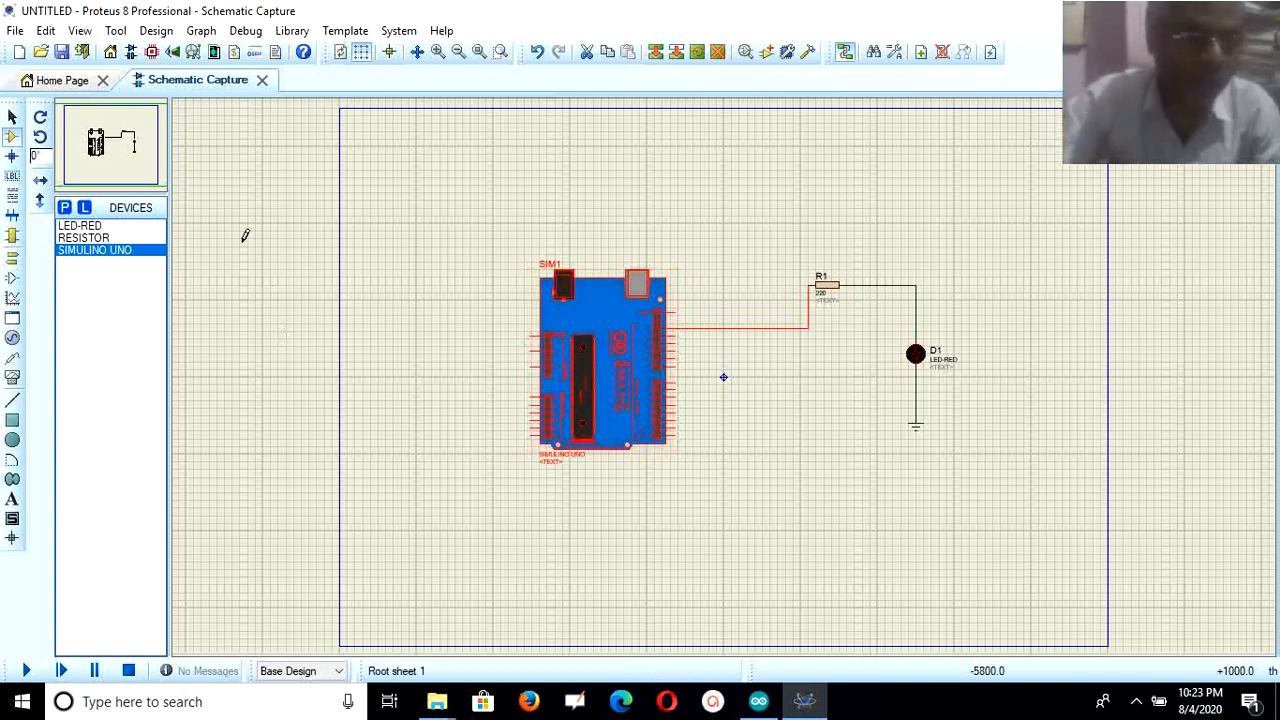
Step: Return to selection mode and run the simulation of the LED circuit
left_click(13, 118)
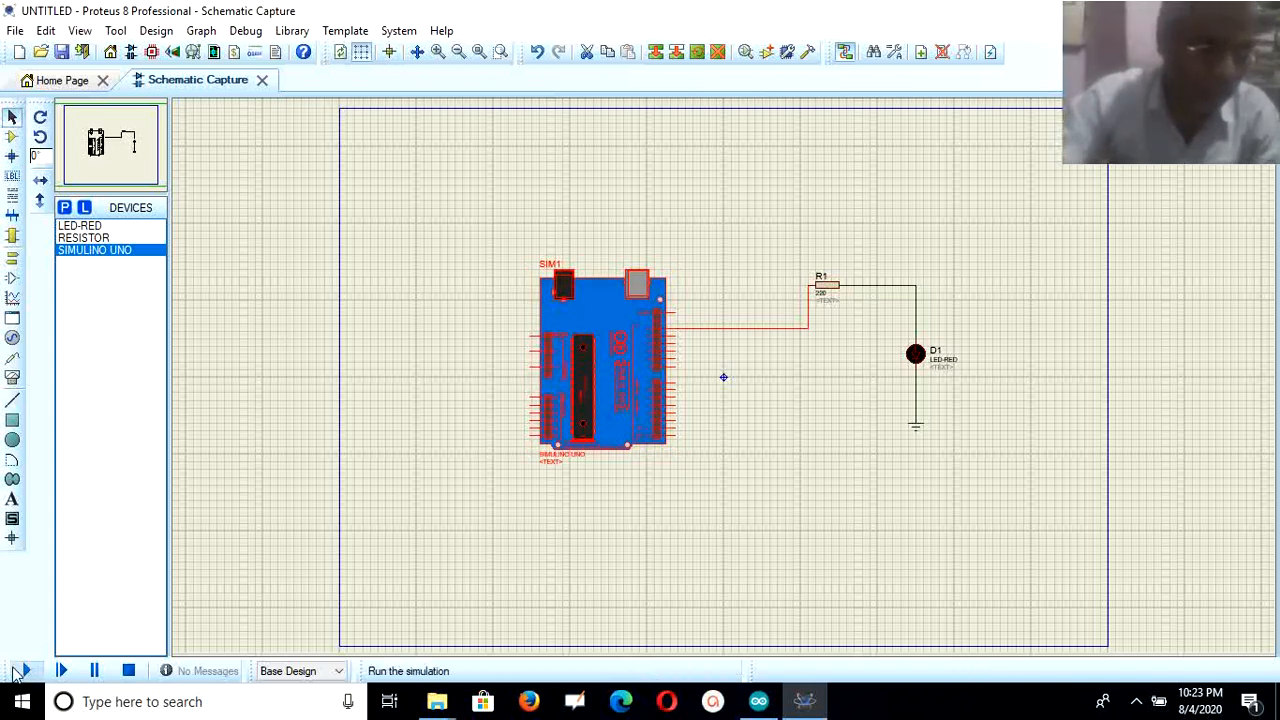
left_click(26, 670)
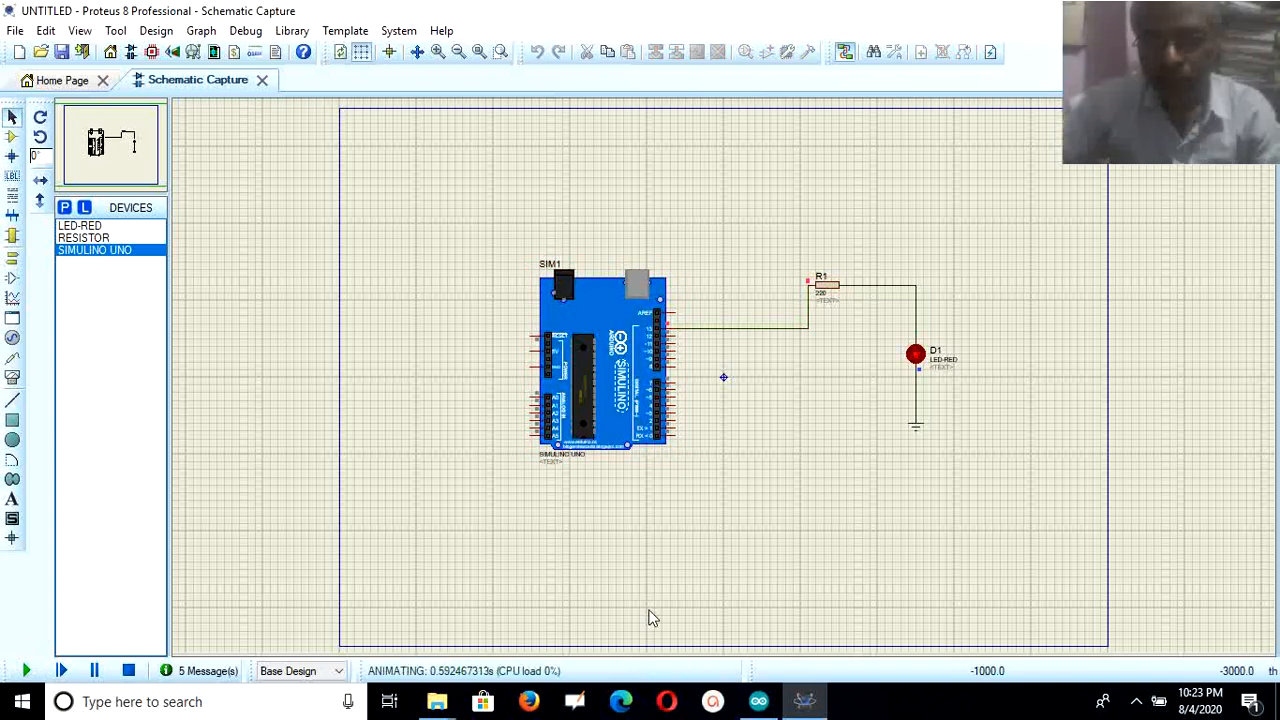